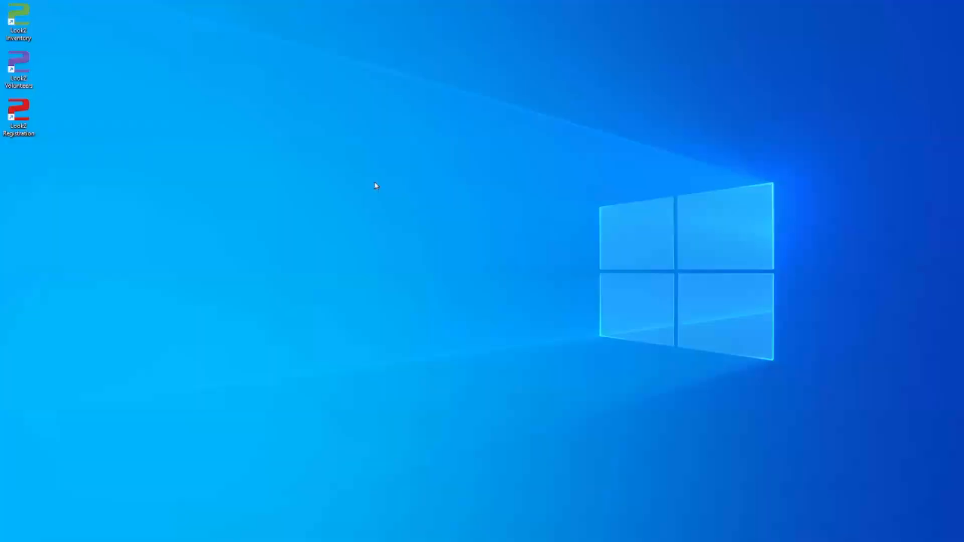
Set the Windows display scale to 100% (Recommended) and the display resolution to 1920 × 1080 (Recommended)
right_click(376, 186)
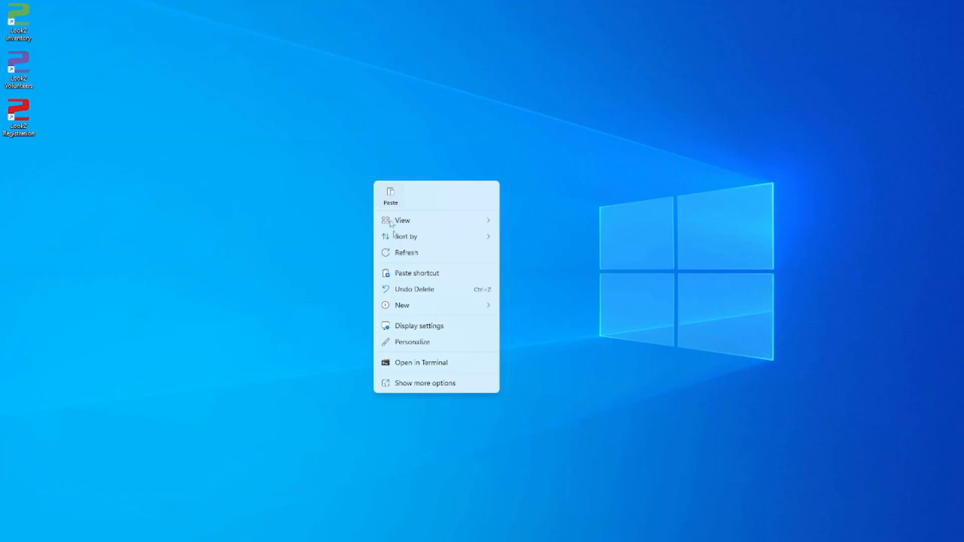
left_click(426, 327)
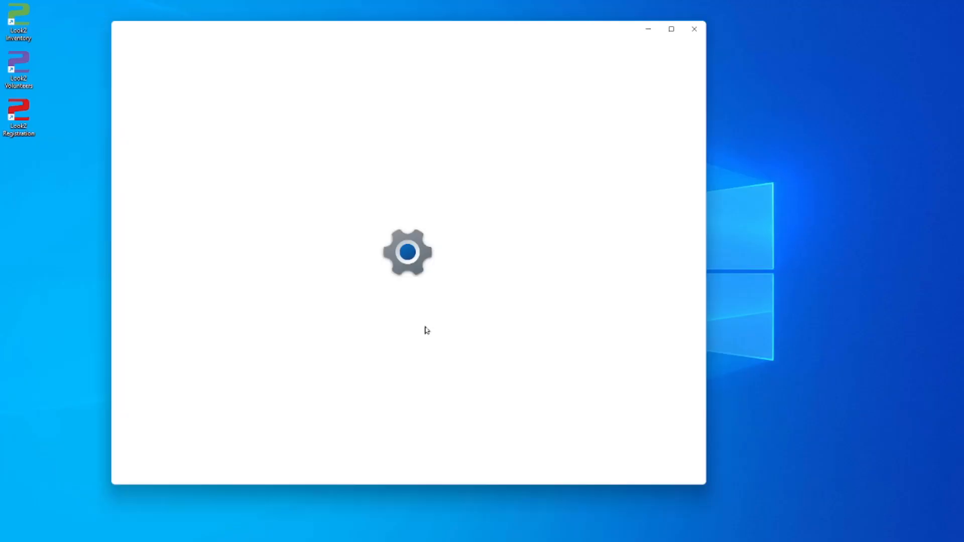
scroll(692, 408, "down", 5)
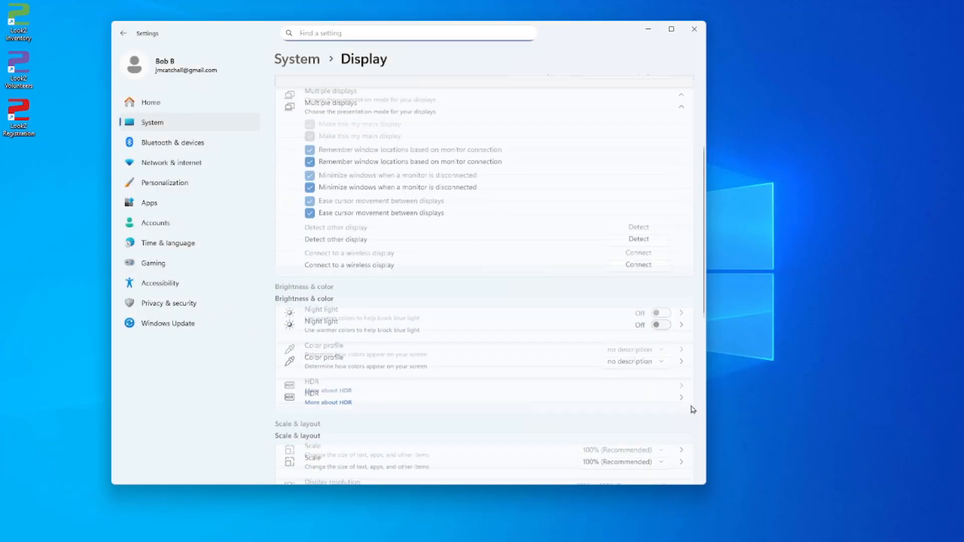
left_click(616, 313)
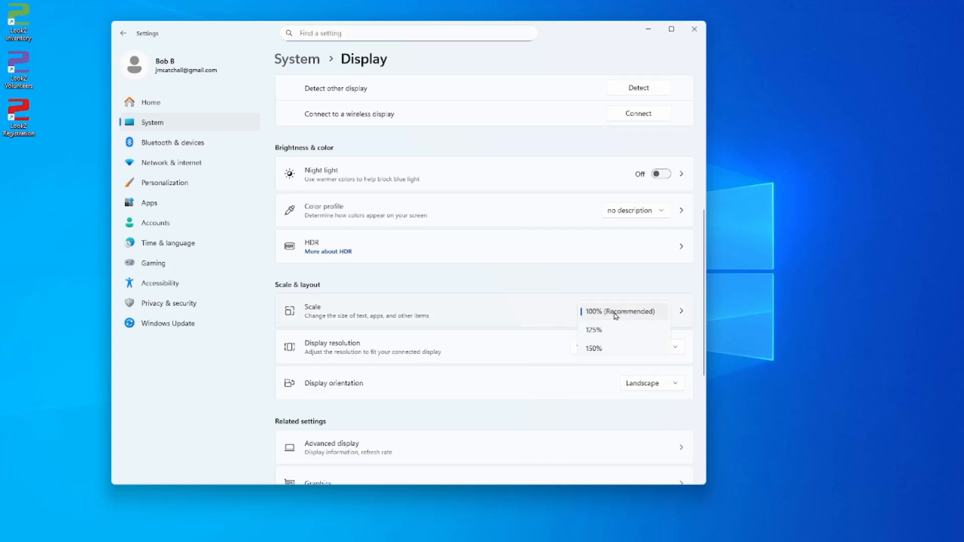
left_click(616, 313)
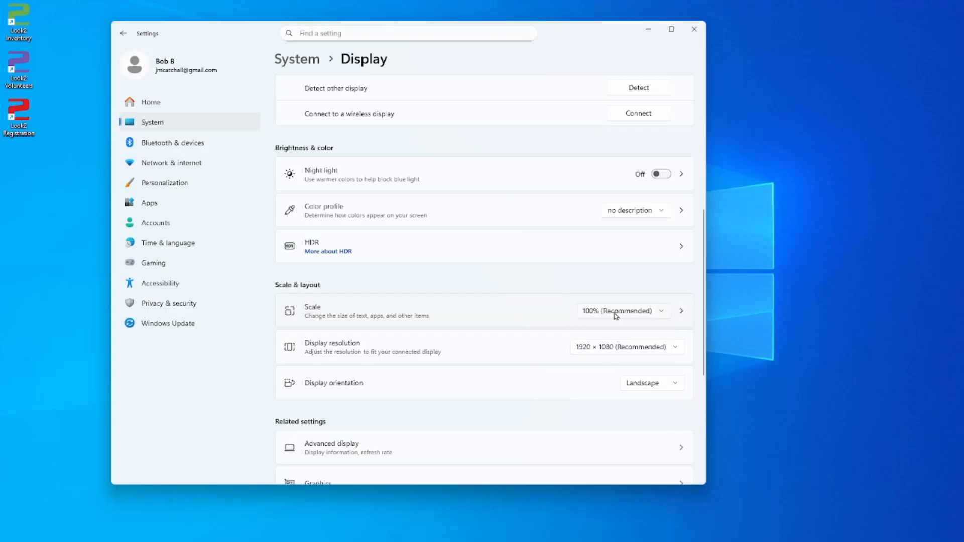
left_click(621, 350)
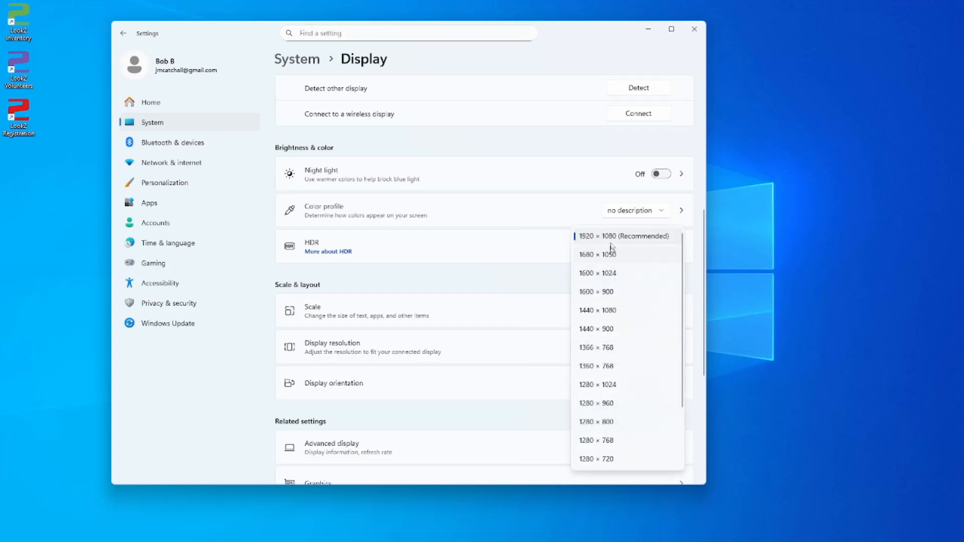
left_click(611, 238)
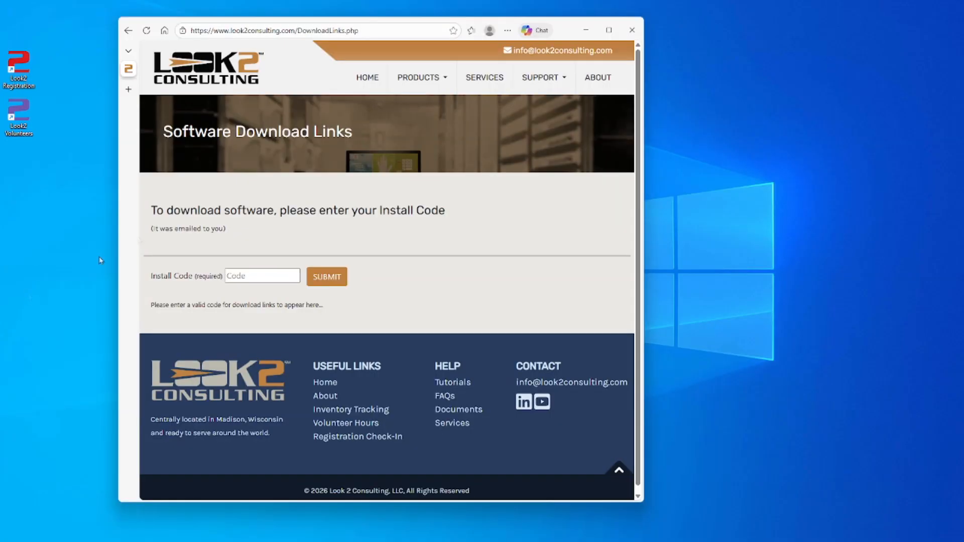
Enter the install code on the Software Download Links page and submit it
left_click(238, 275)
key("ctrl+v")
key("Return")
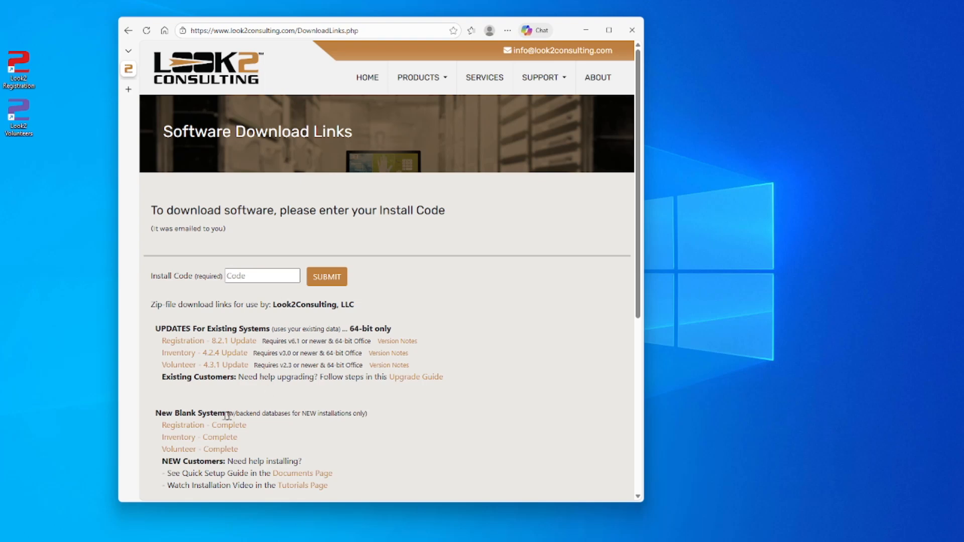
Download the complete Inventory package for new blank systems and show the downloaded zip file in its folder
left_click(180, 440)
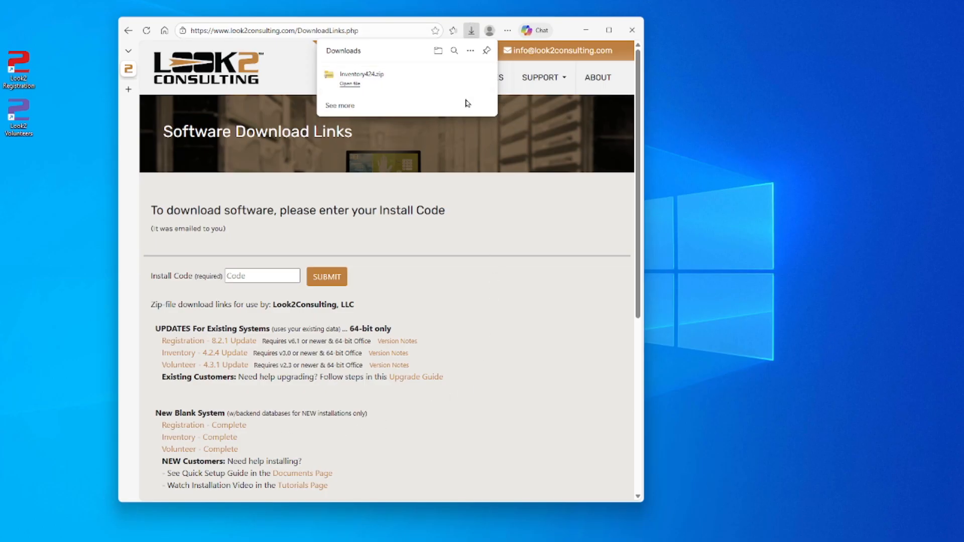
left_click(472, 74)
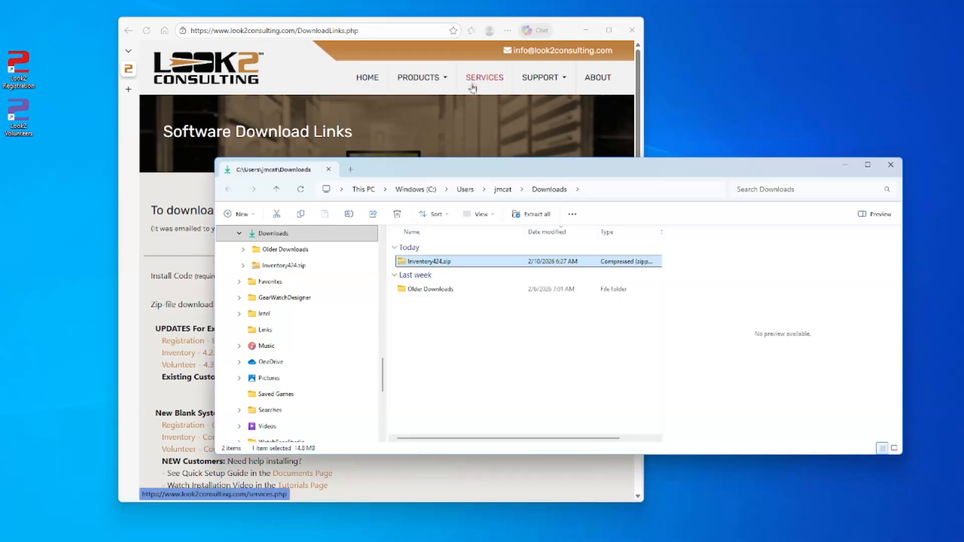
Extract all files of Inventory424.zip to C:\Look2Software\Inventory
right_click(425, 262)
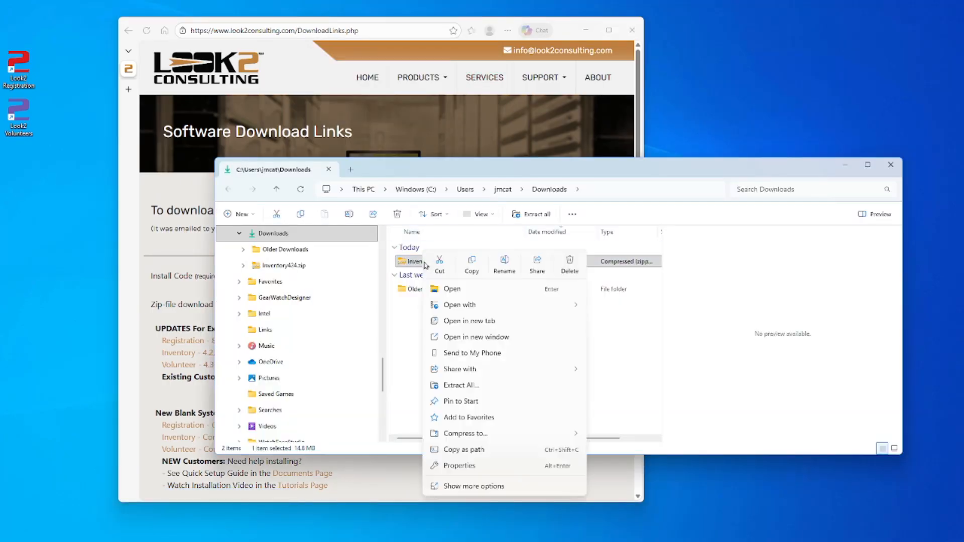
left_click(465, 387)
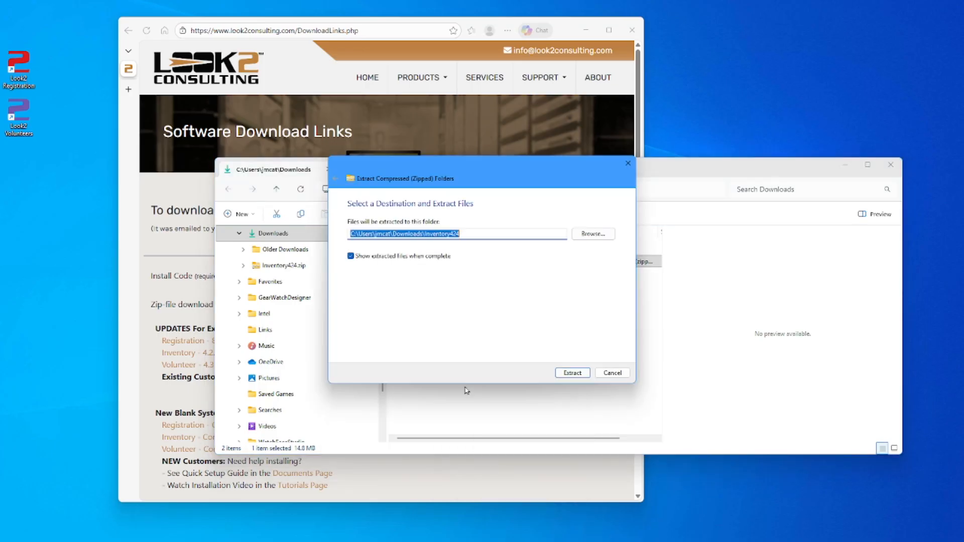
type("C:\\")
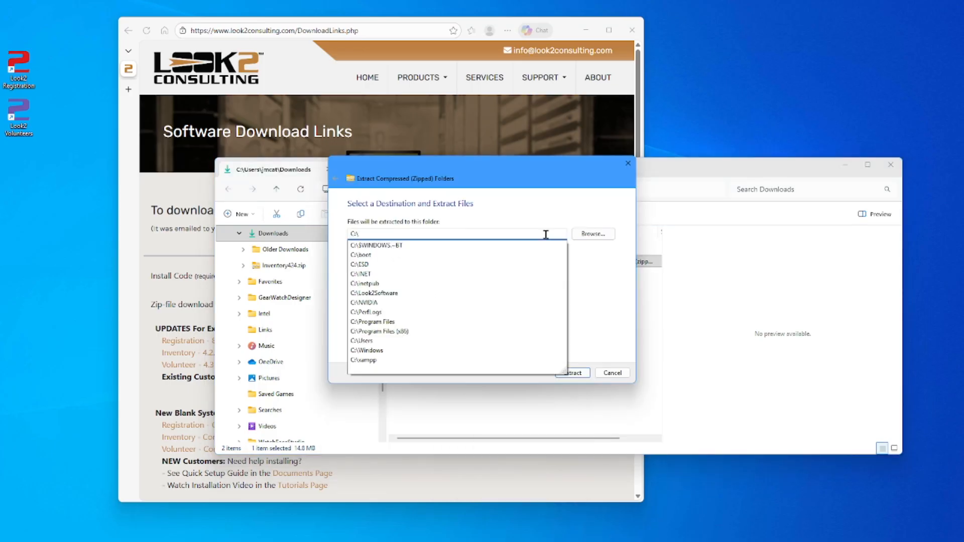
type("Look2Software")
left_click(546, 234)
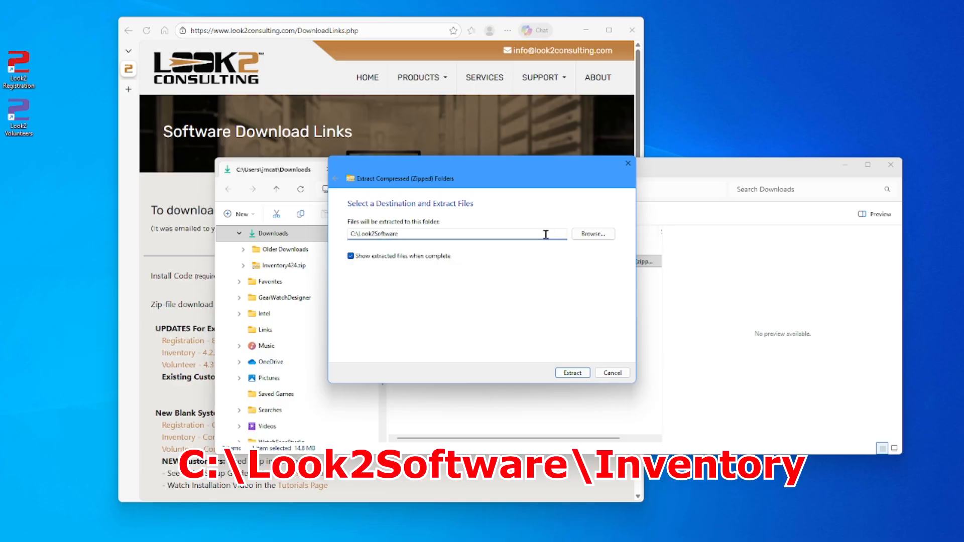
type("\\Inventory")
left_click(571, 373)
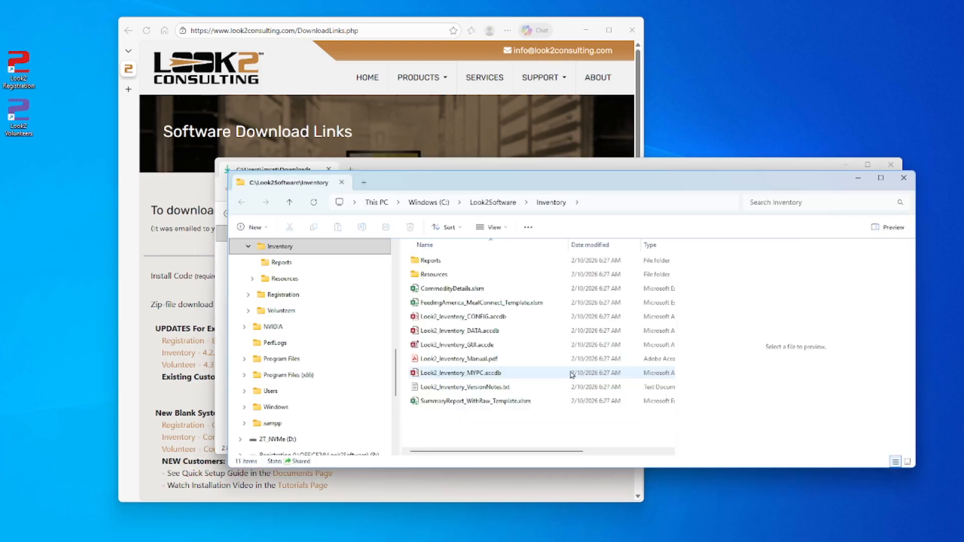
Install the 7 Segment.ttf font from the Fonts folder inside the extracted Resources folder
left_click(441, 276)
double_click(441, 278)
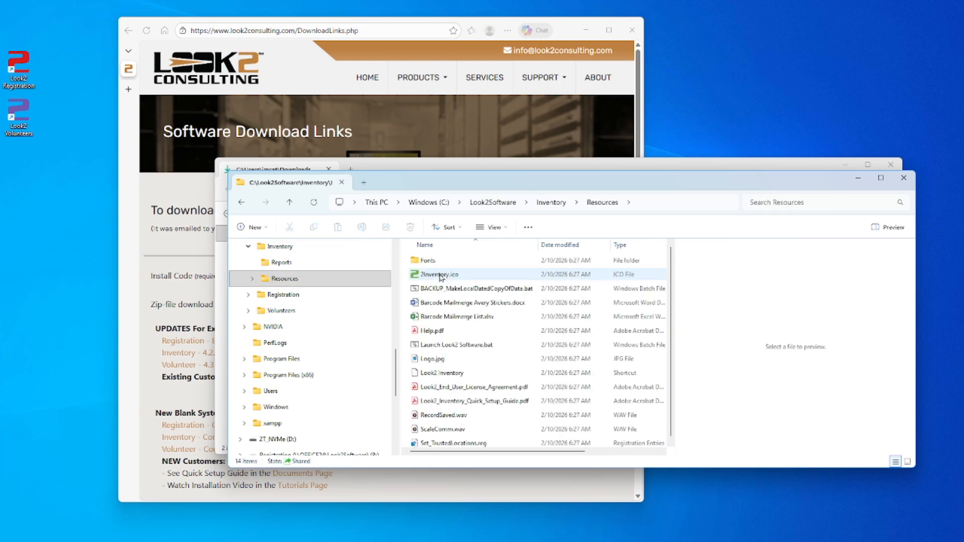
double_click(435, 264)
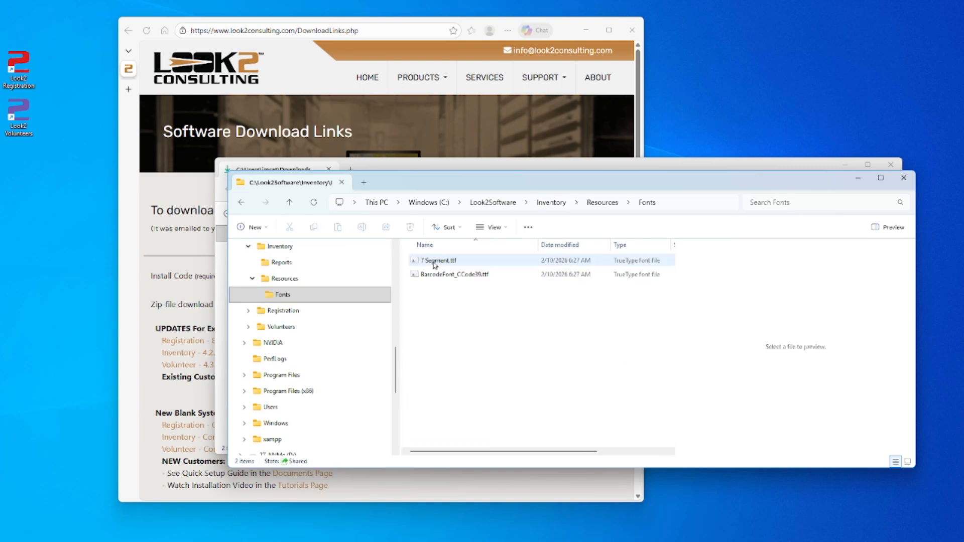
right_click(435, 266)
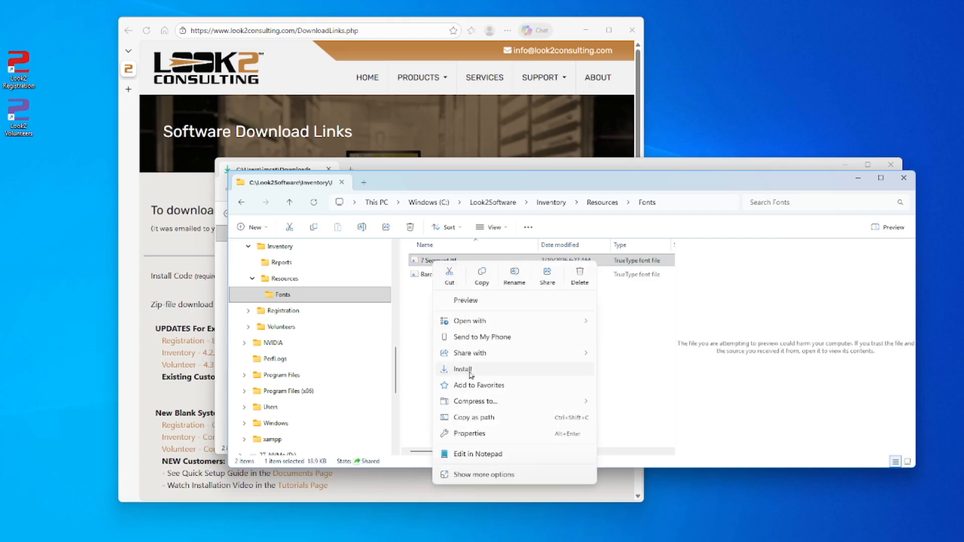
left_click(471, 369)
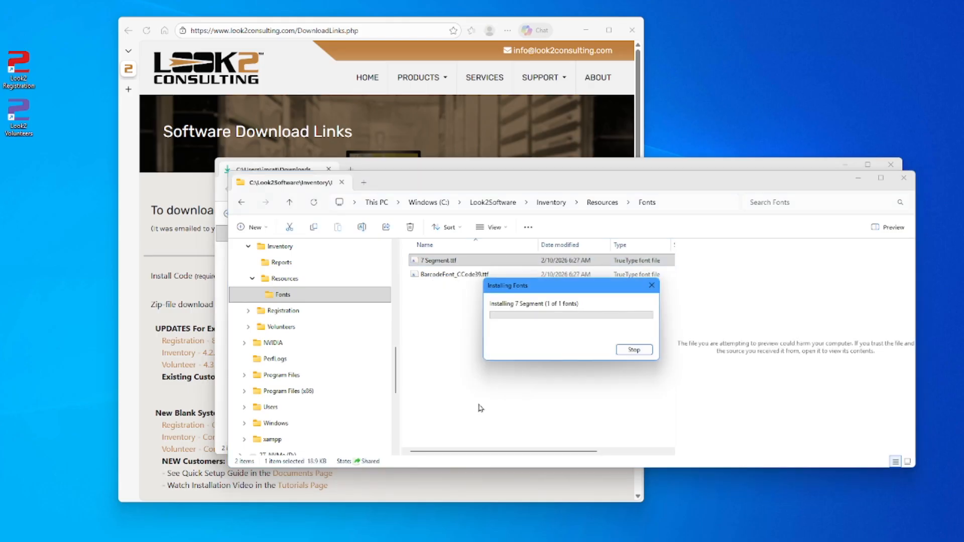
Install the BarcodeFont_CCode39.ttf font for all users
left_click(435, 277)
right_click(435, 280)
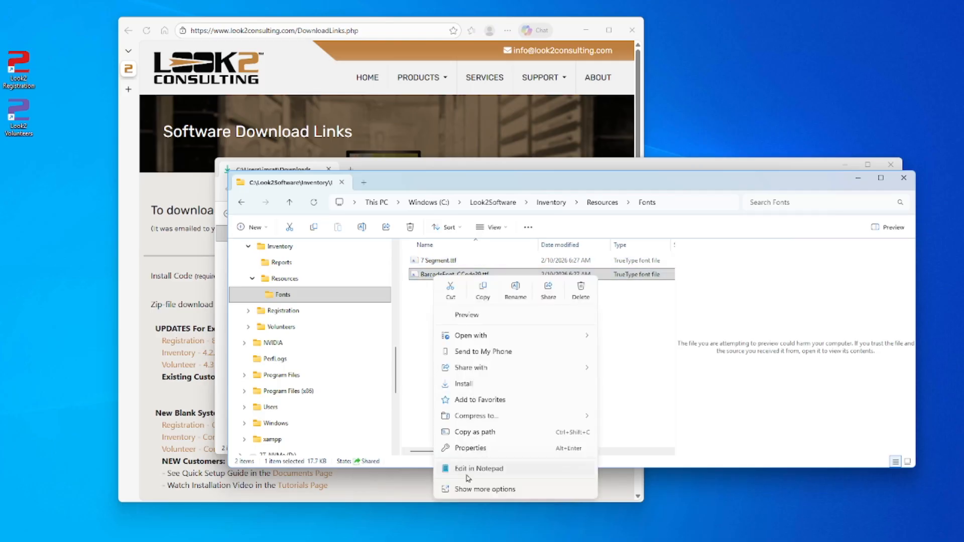
left_click(472, 490)
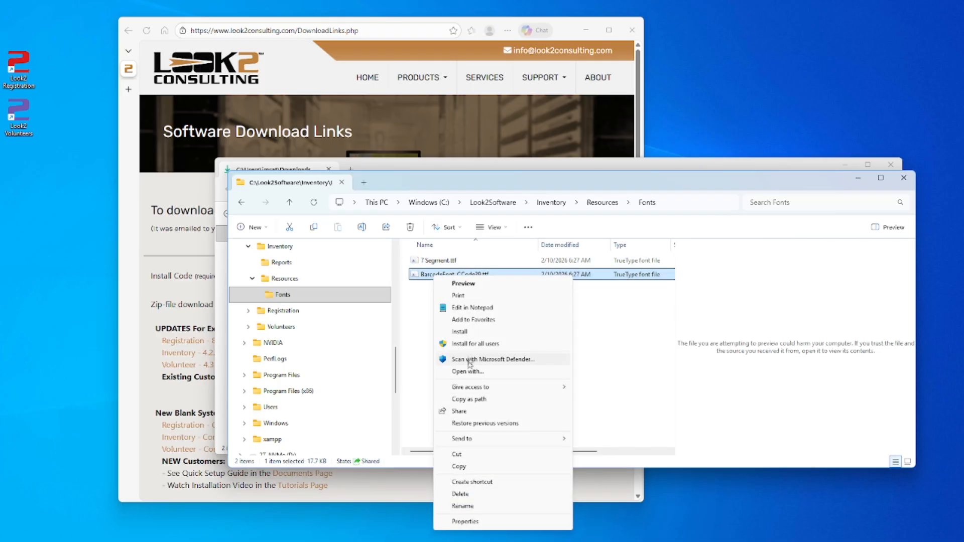
left_click(470, 345)
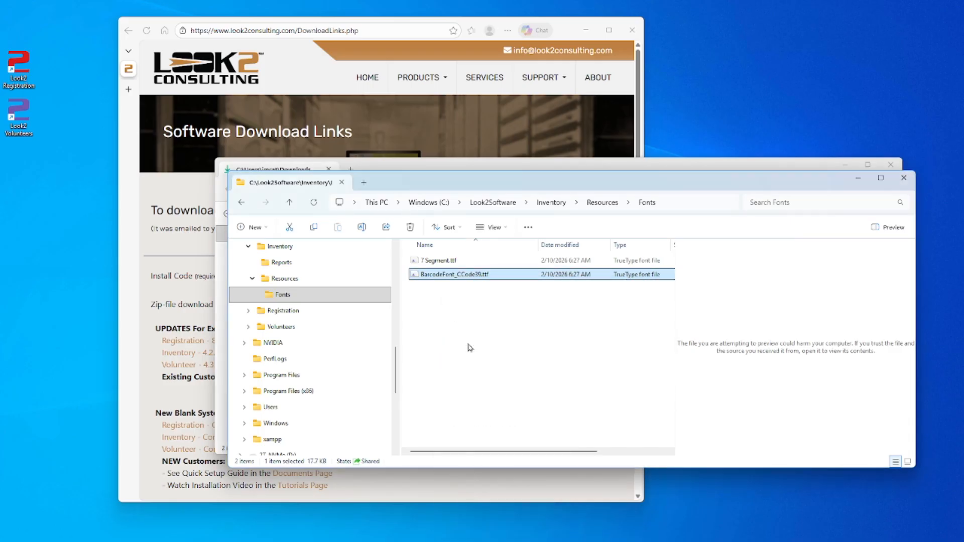
Run Set_TrustedLocations.reg from the Resources folder and allow its entries to be added to the registry
left_click(598, 206)
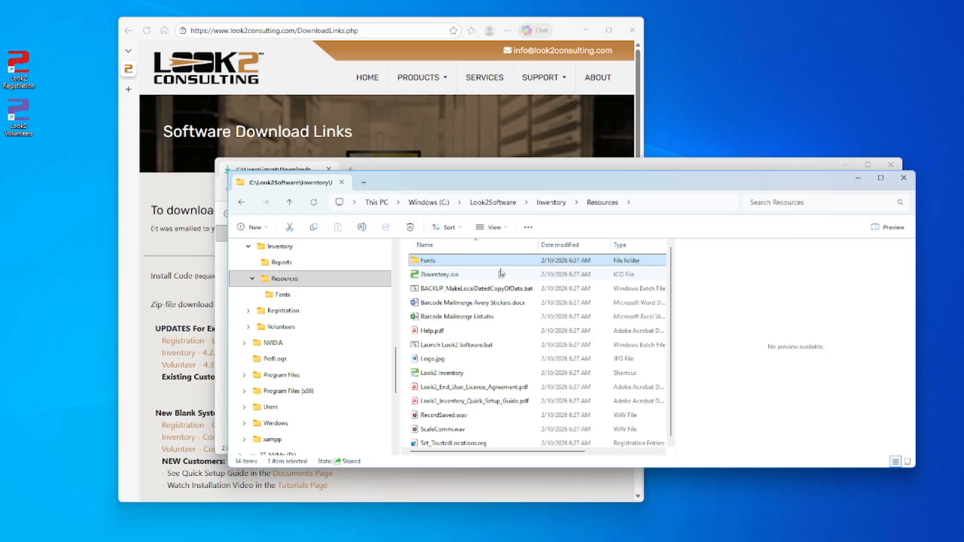
left_click(448, 444)
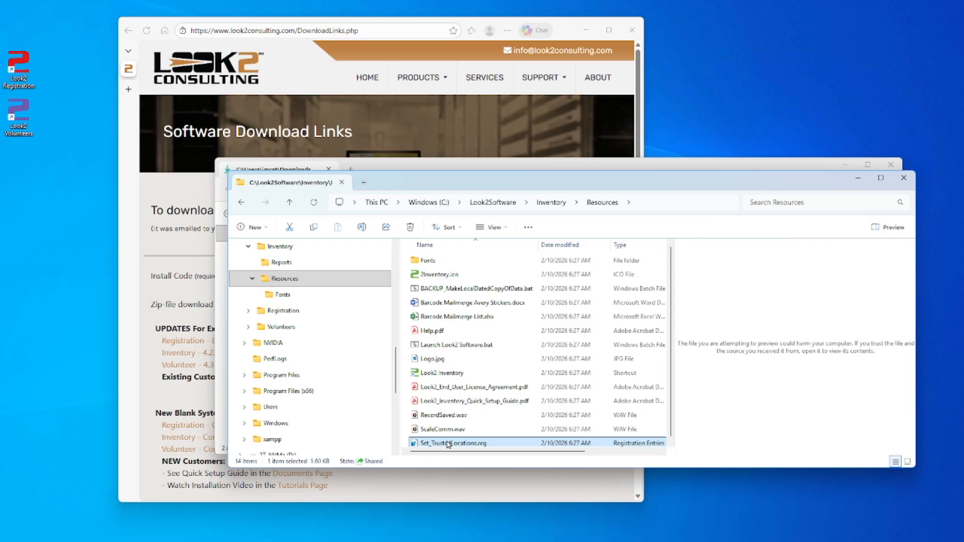
double_click(449, 444)
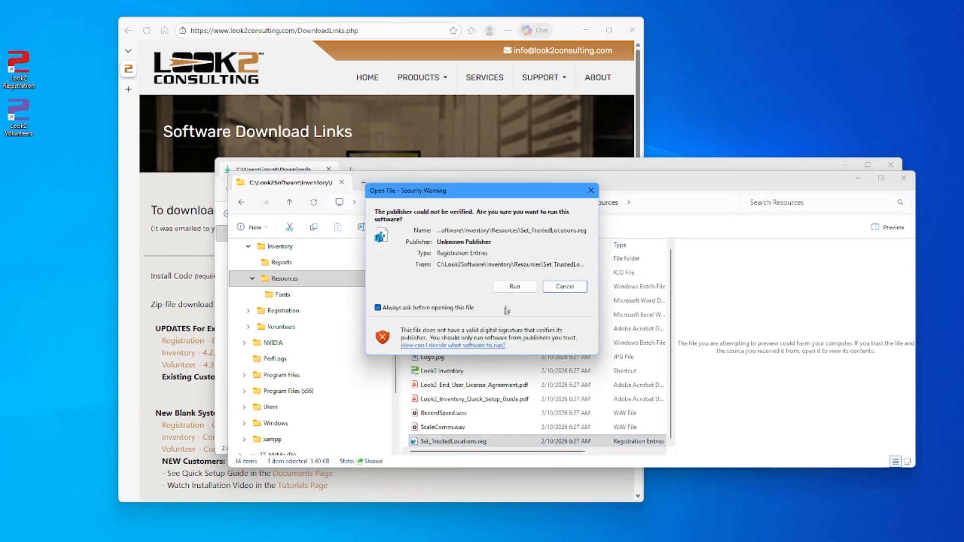
left_click(511, 290)
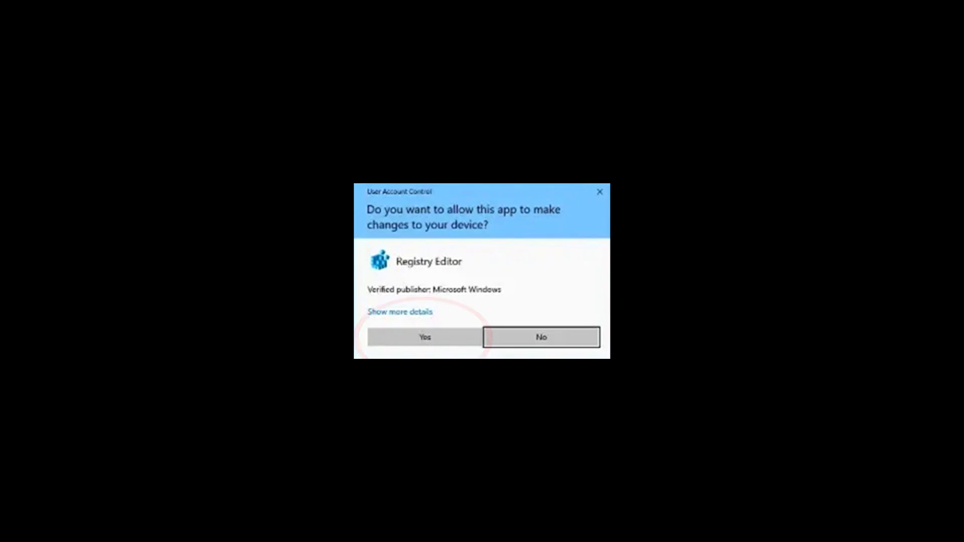
left_click(442, 338)
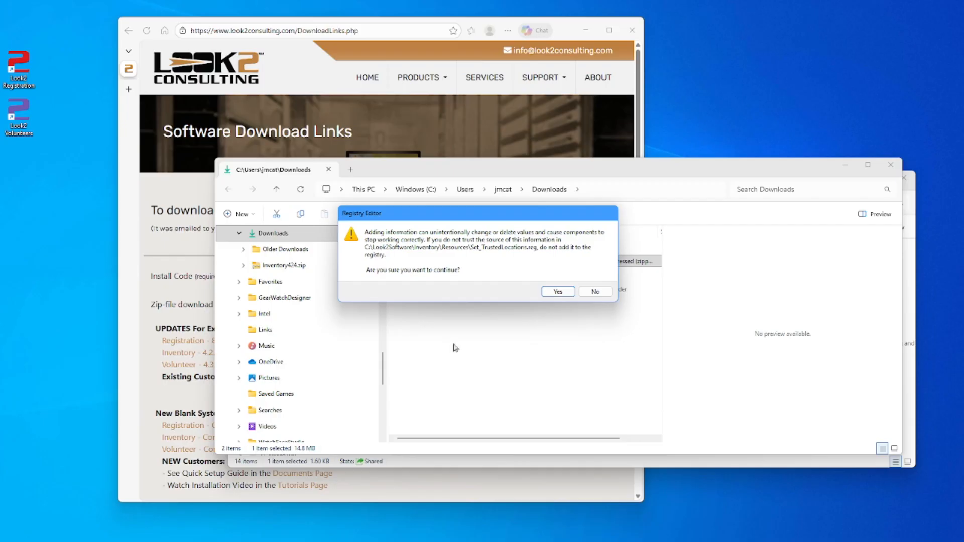
left_click(552, 295)
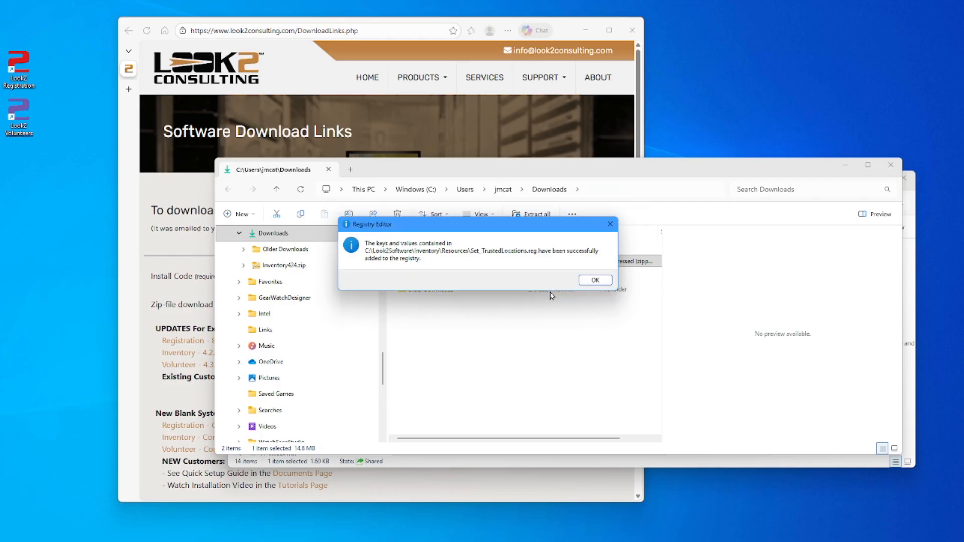
left_click(588, 282)
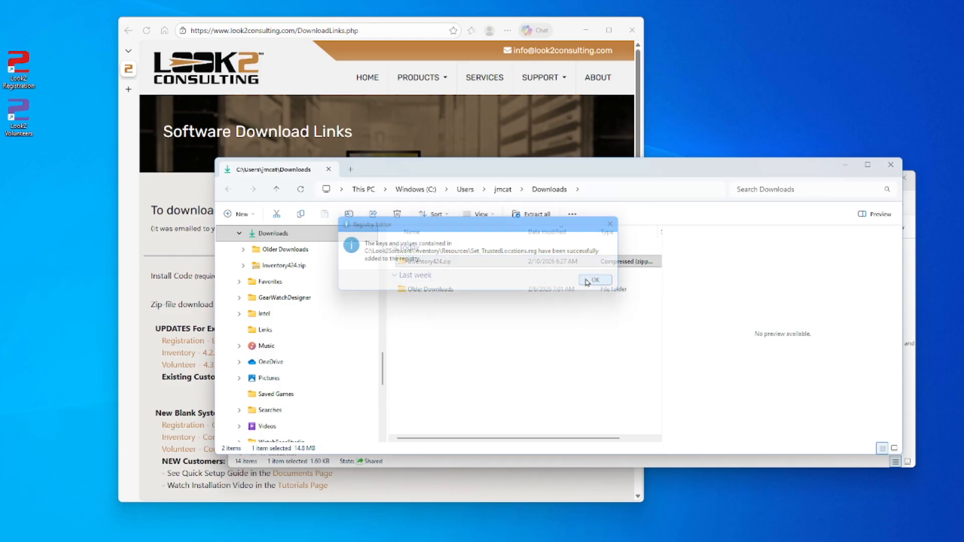
Close the Downloads window and move the Look2 Inventory shortcut from the Resources folder to the desktop
left_click(891, 164)
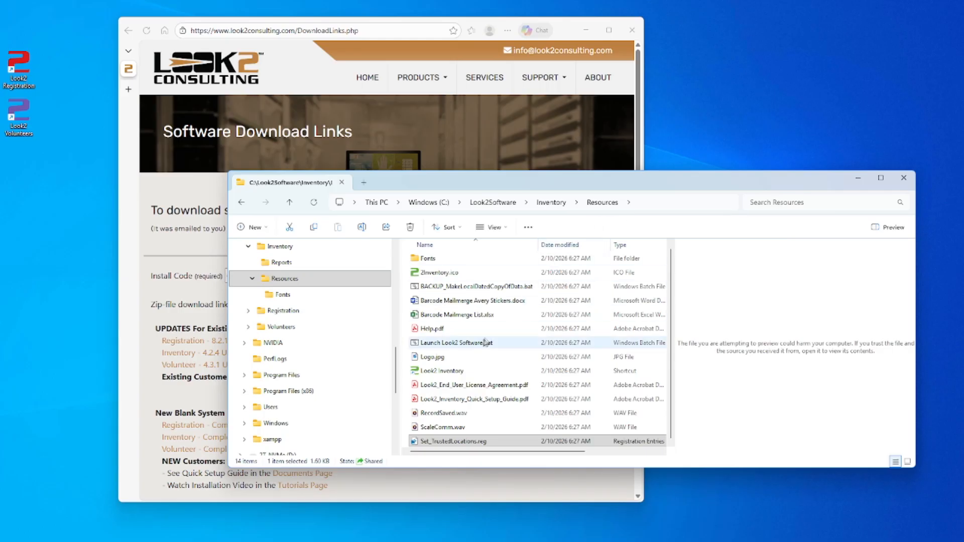
left_click_drag(442, 371, 10, 75)
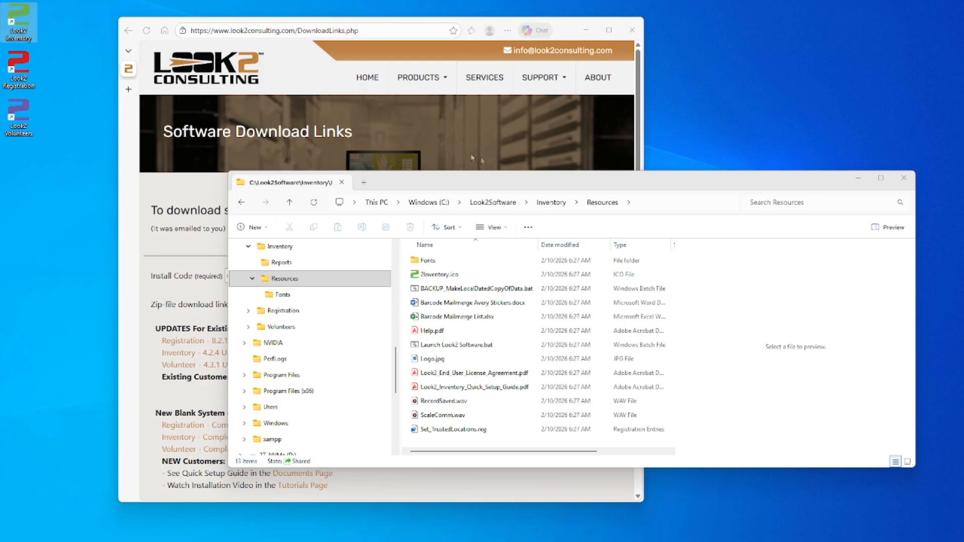
Return to the Look2Software folder and open the network sharing settings of its Inventory folder
left_click(546, 204)
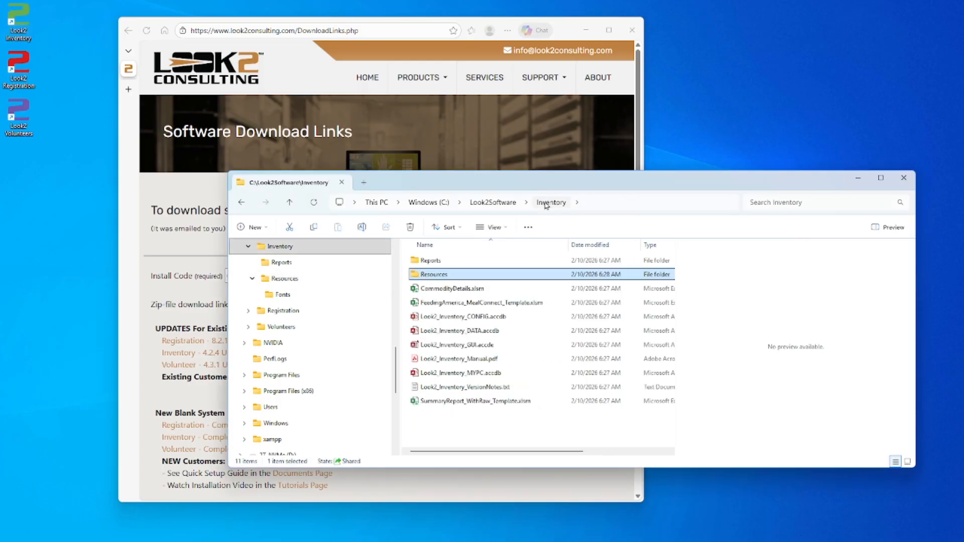
left_click(456, 346)
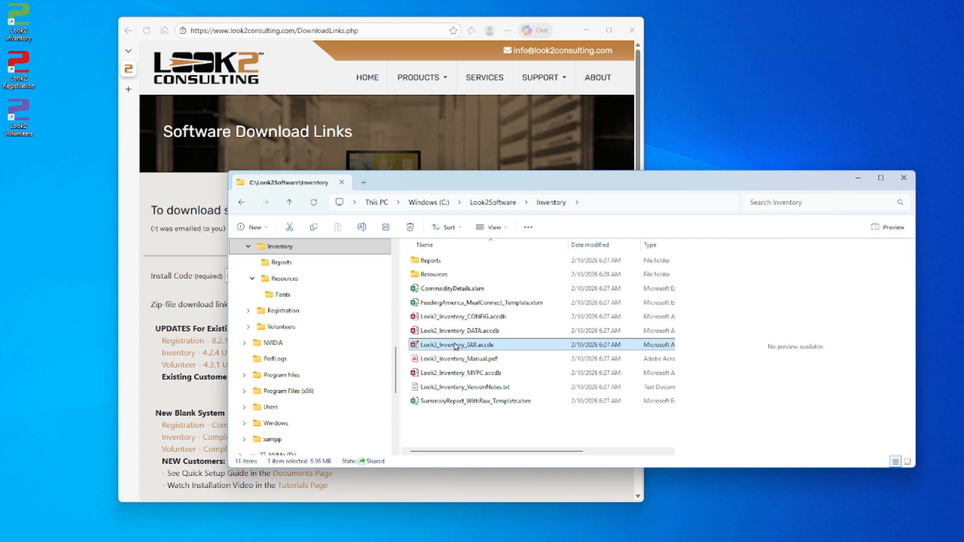
left_click(492, 203)
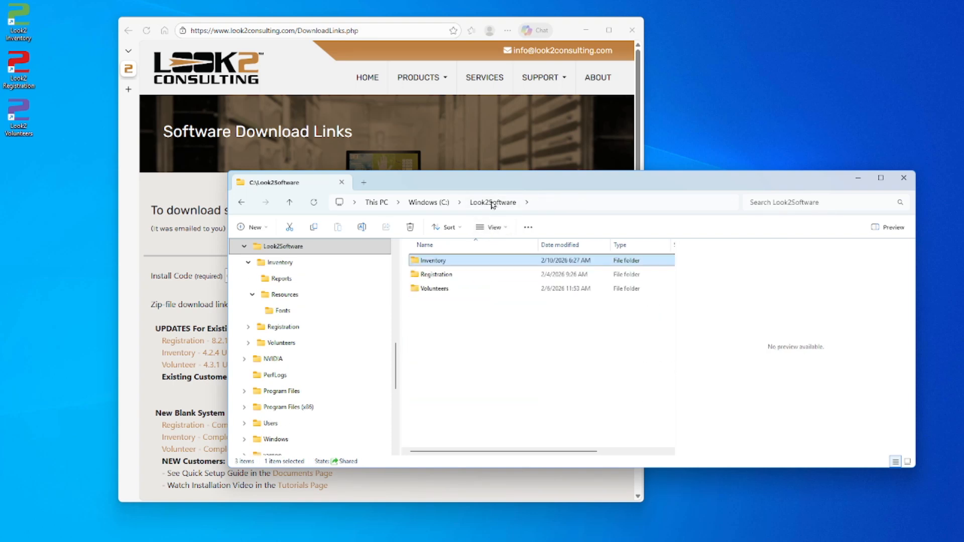
right_click(423, 263)
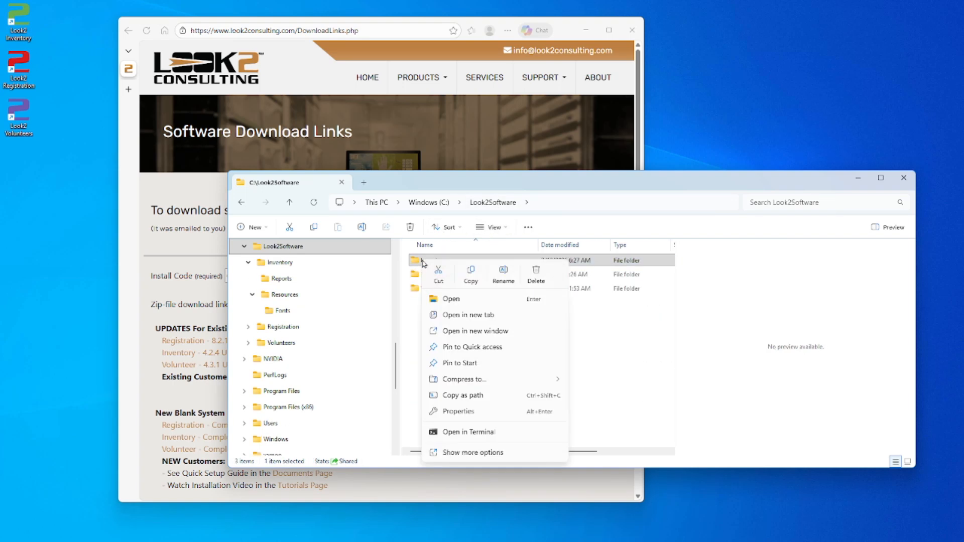
left_click(461, 412)
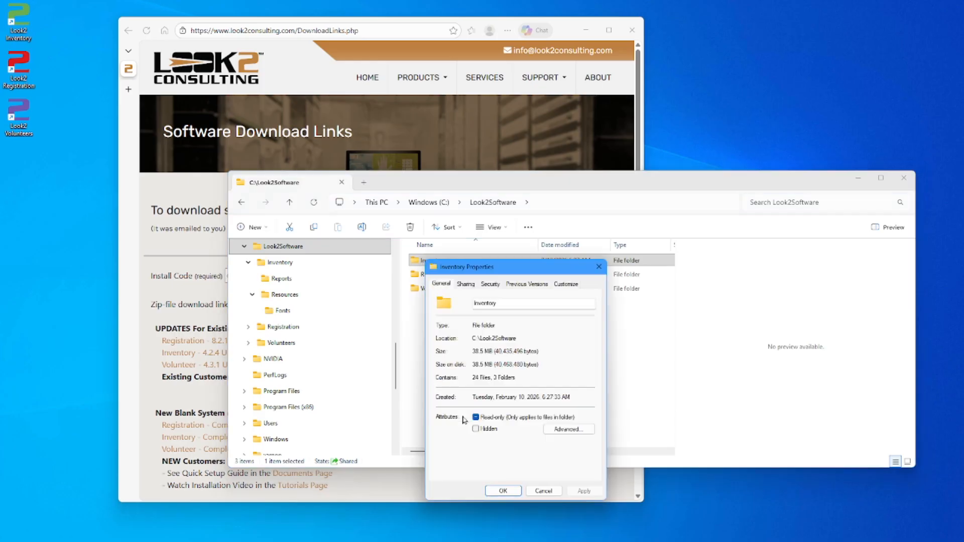
left_click(464, 284)
left_click(456, 351)
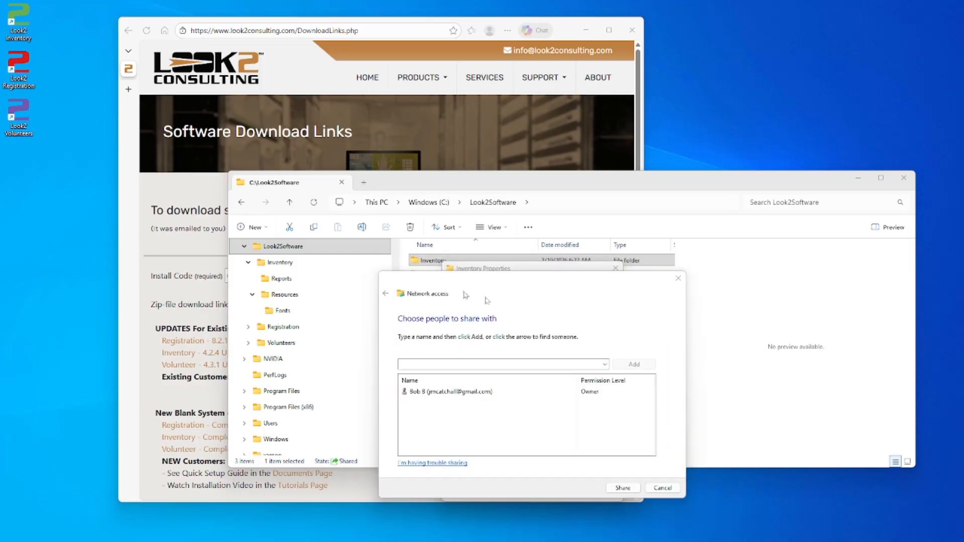
Share the Inventory folder with Everyone at the Read/Write permission level
left_click(604, 365)
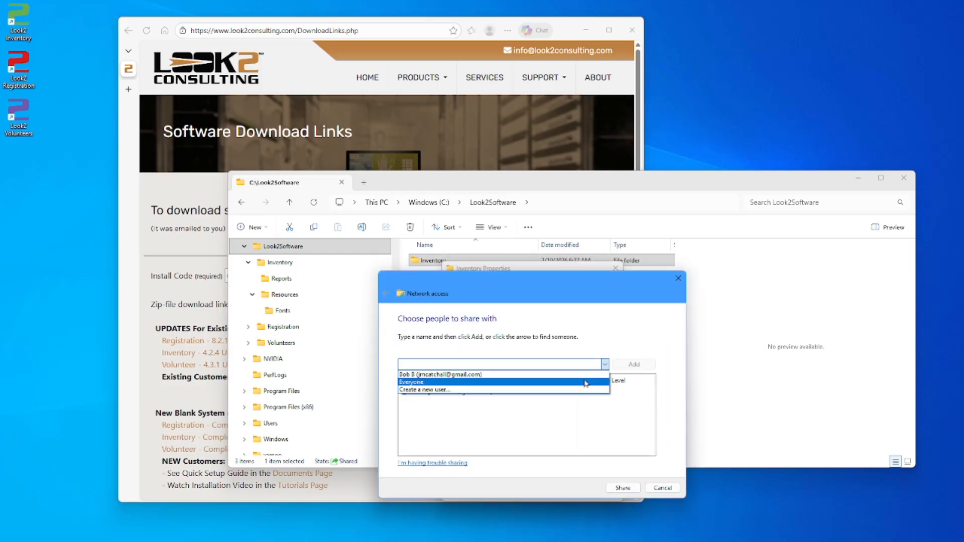
left_click(586, 386)
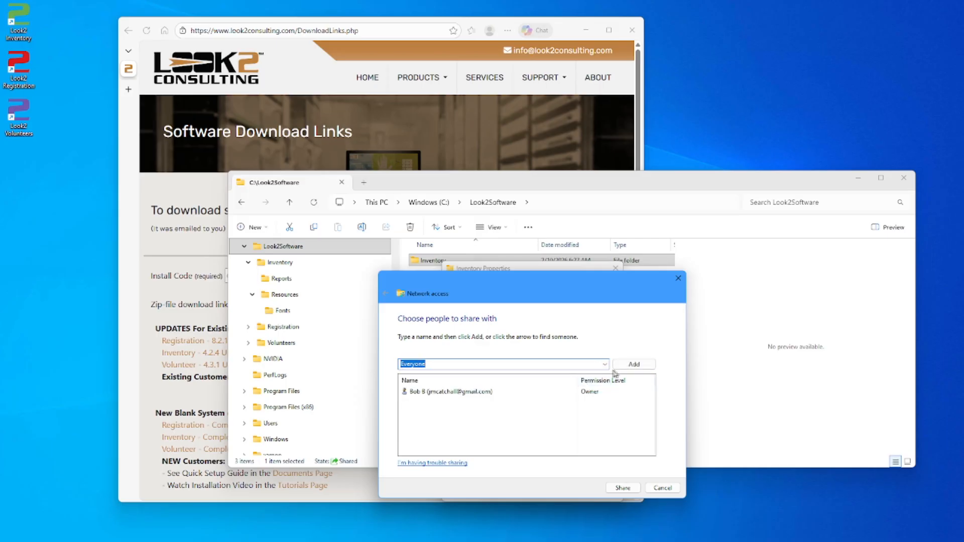
left_click(630, 366)
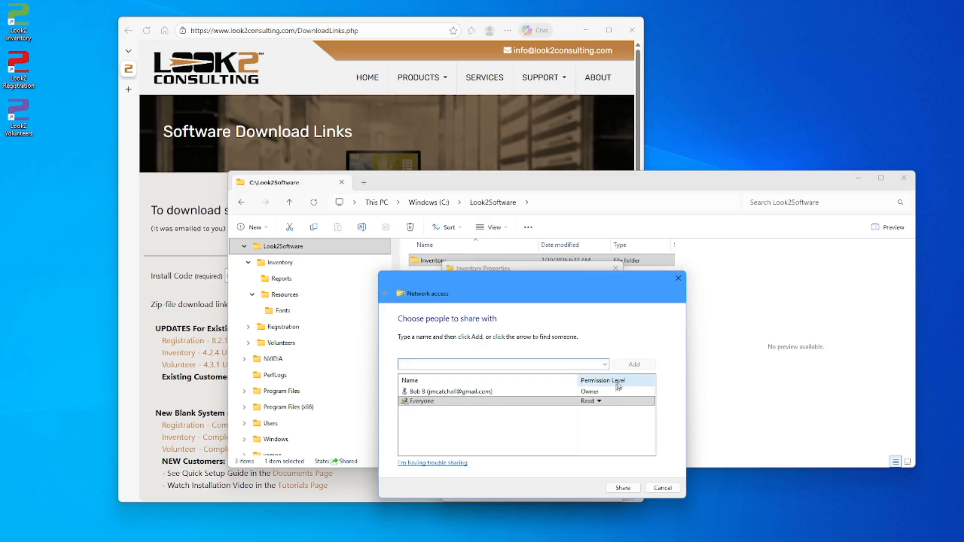
left_click(601, 402)
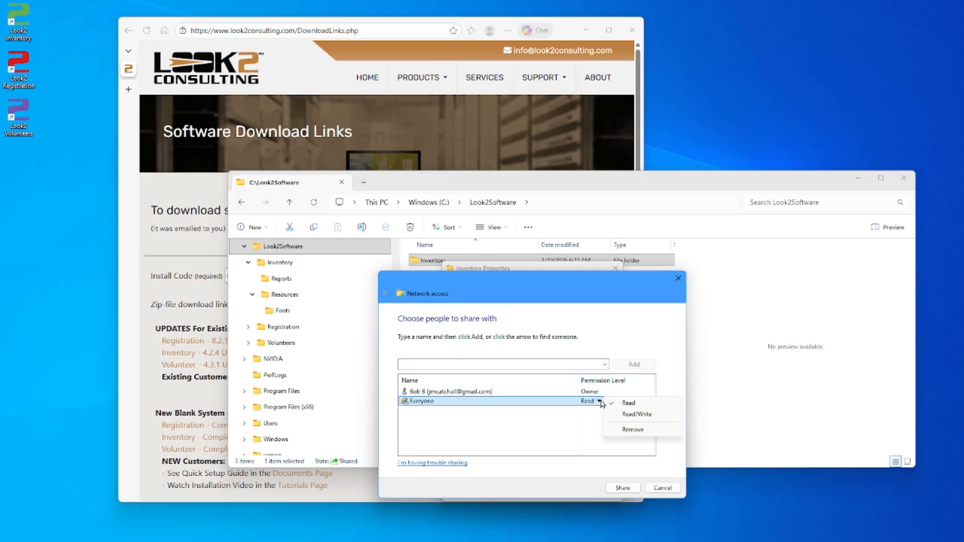
left_click(628, 417)
left_click(621, 487)
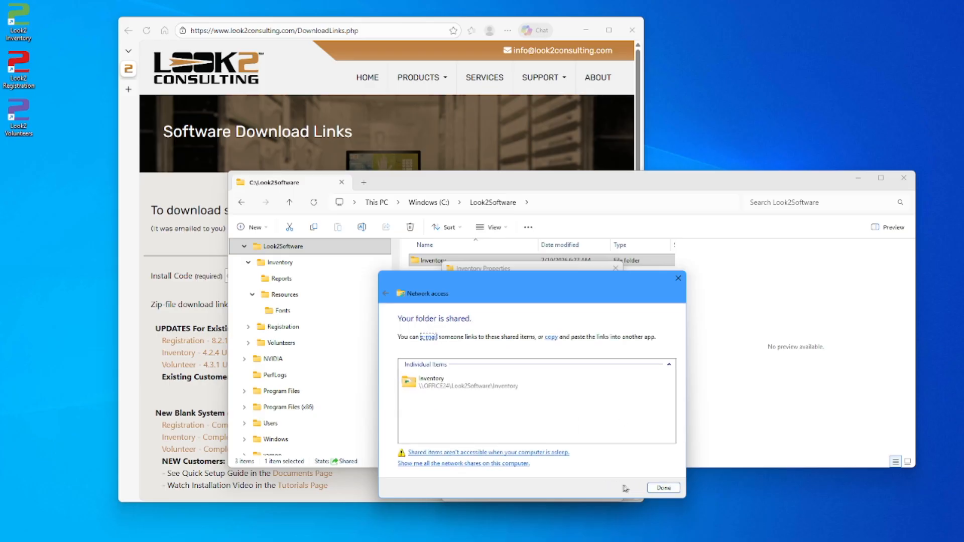
left_click(663, 489)
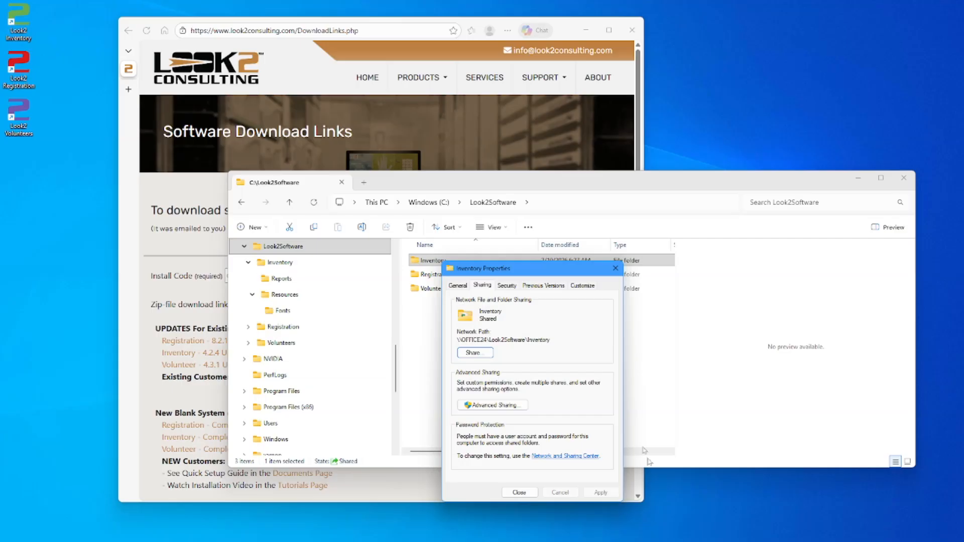
Copy the shared Inventory folder's network path and close its properties
left_click_drag(552, 340, 452, 340)
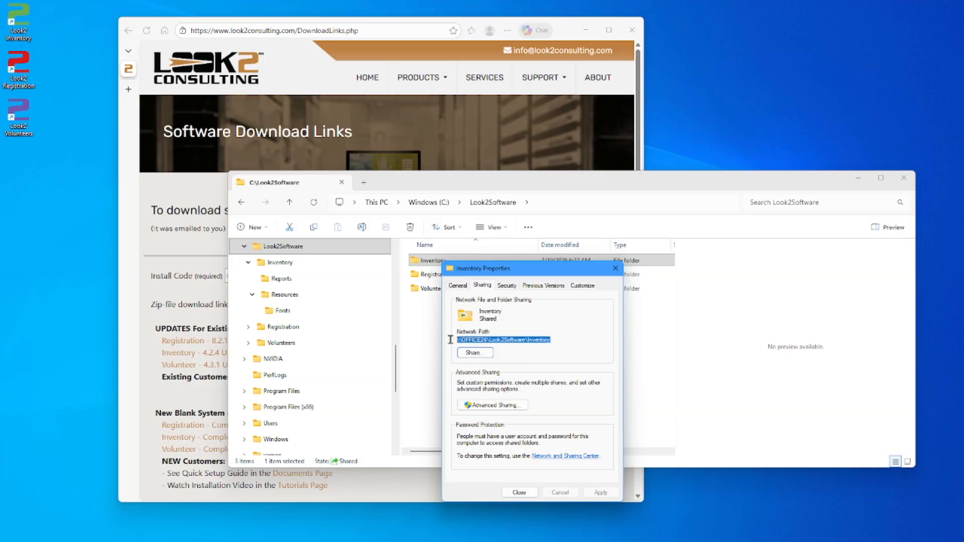
right_click(507, 342)
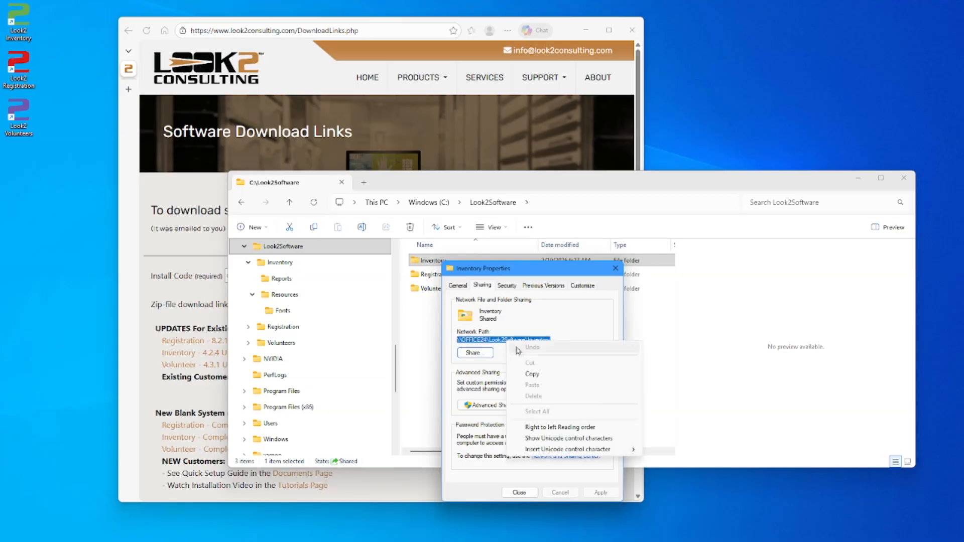
left_click(534, 376)
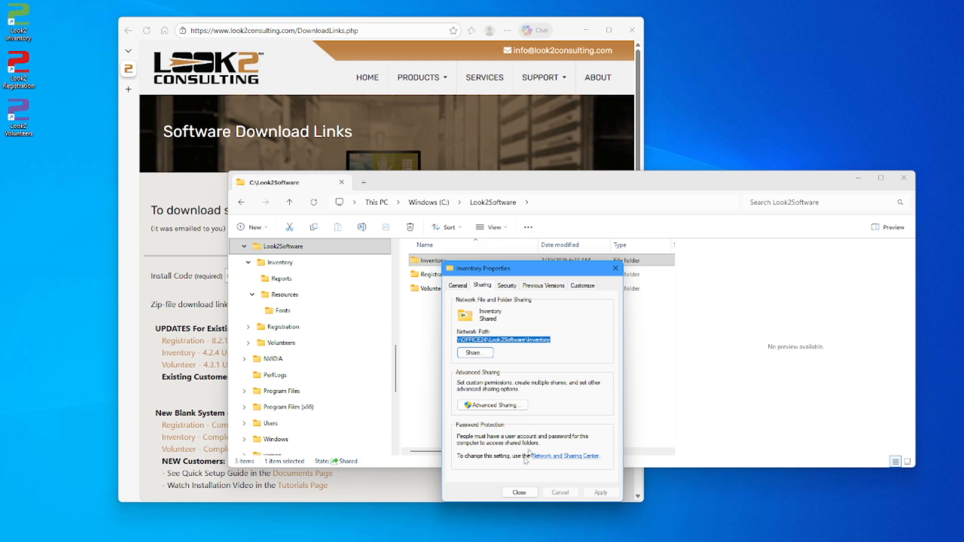
left_click(520, 493)
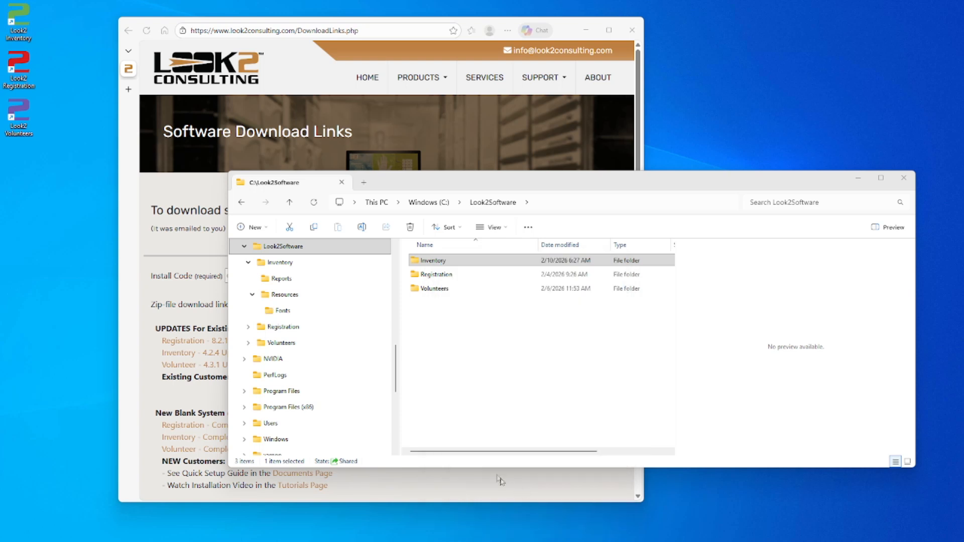
Map network drive S: to the copied path \\OFFICE24\Look2Software\Inventory, reconnecting at sign-in
left_click_drag(396, 375, 397, 341)
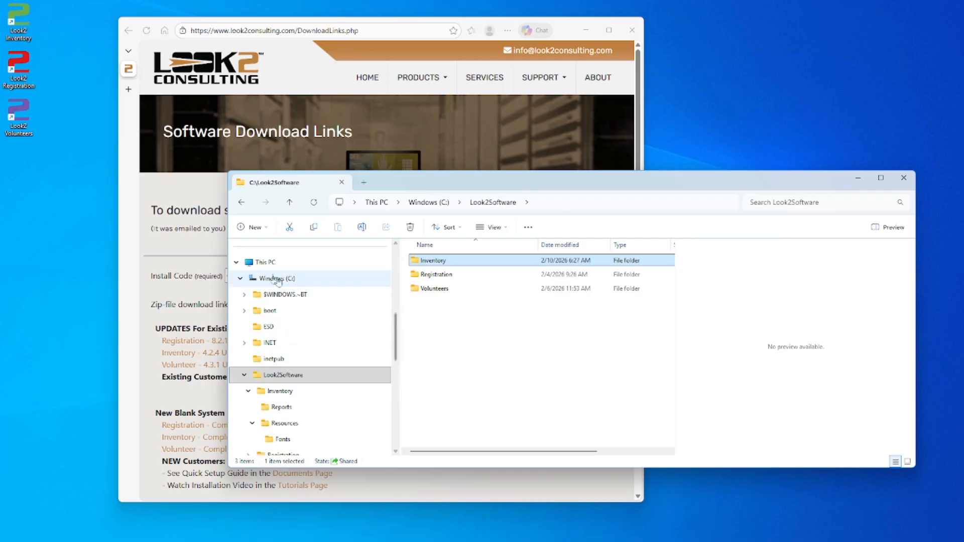
right_click(263, 264)
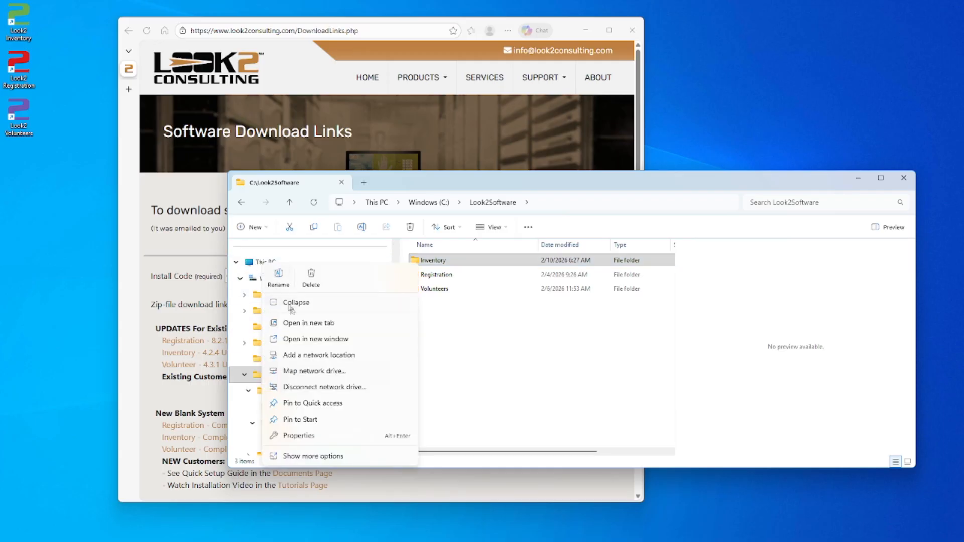
left_click(302, 372)
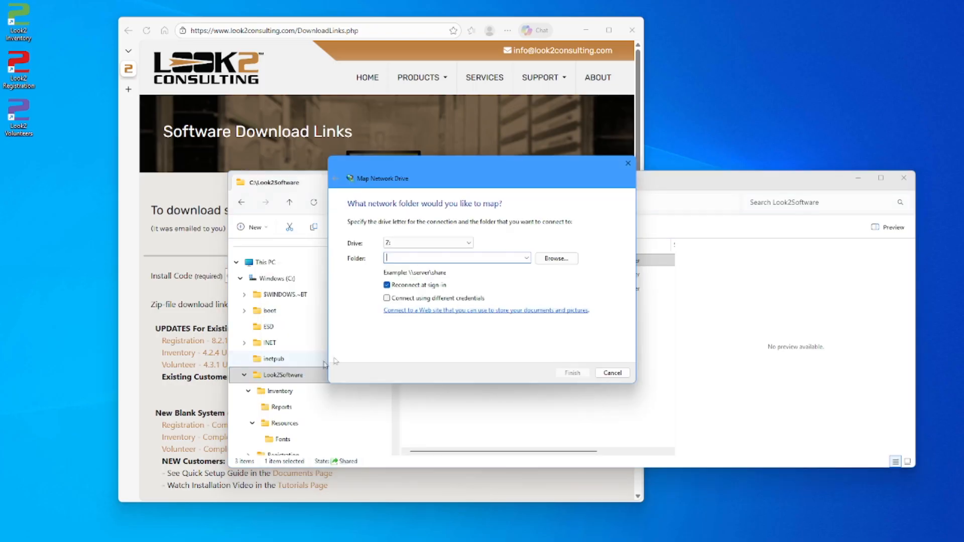
left_click(445, 243)
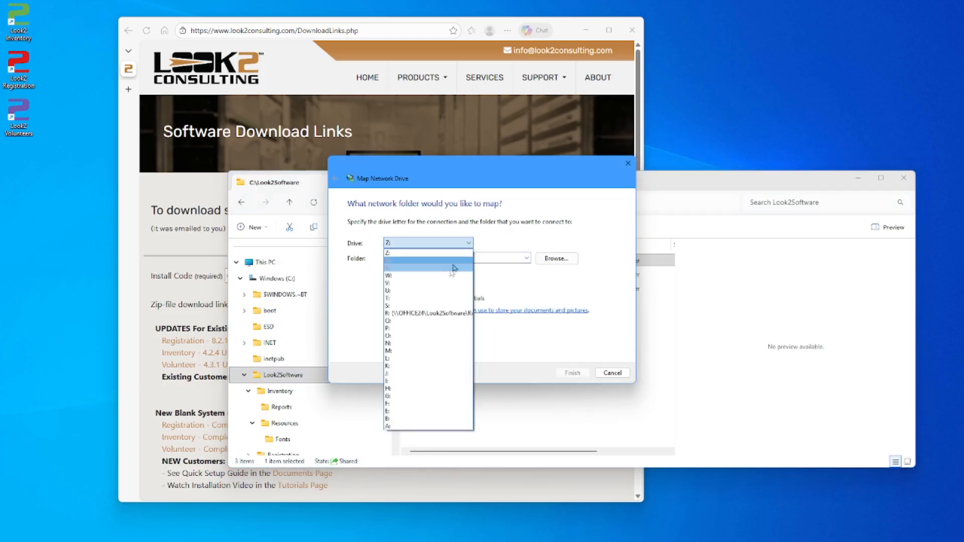
left_click(441, 306)
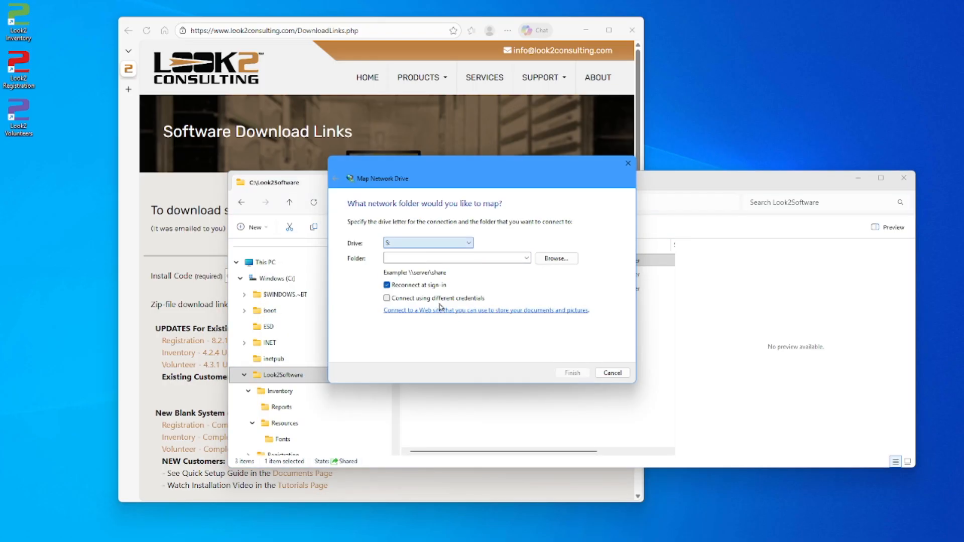
right_click(396, 257)
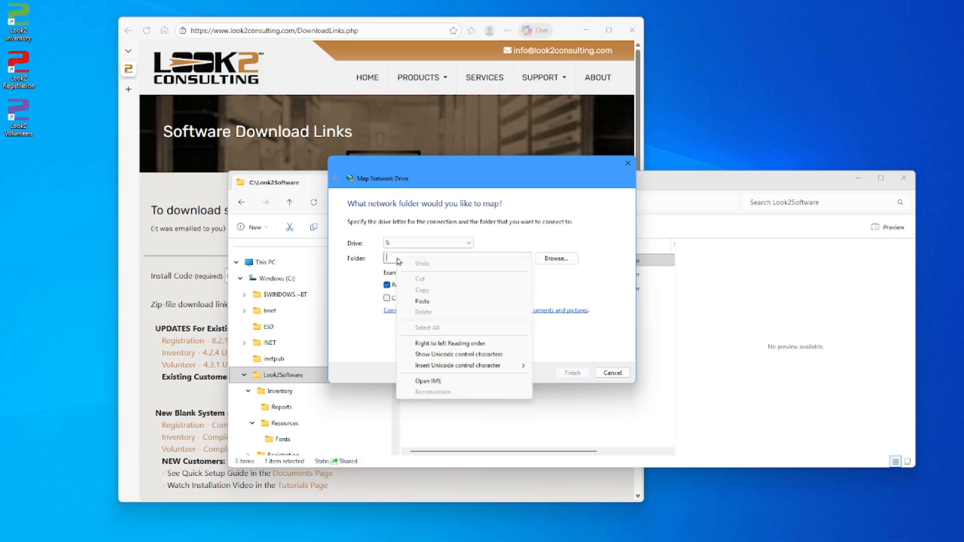
left_click(430, 299)
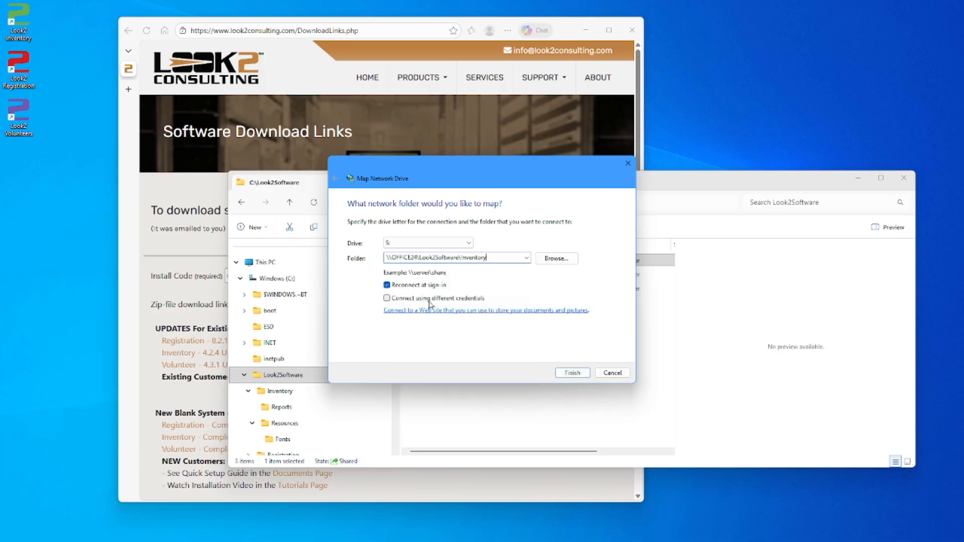
left_click(572, 372)
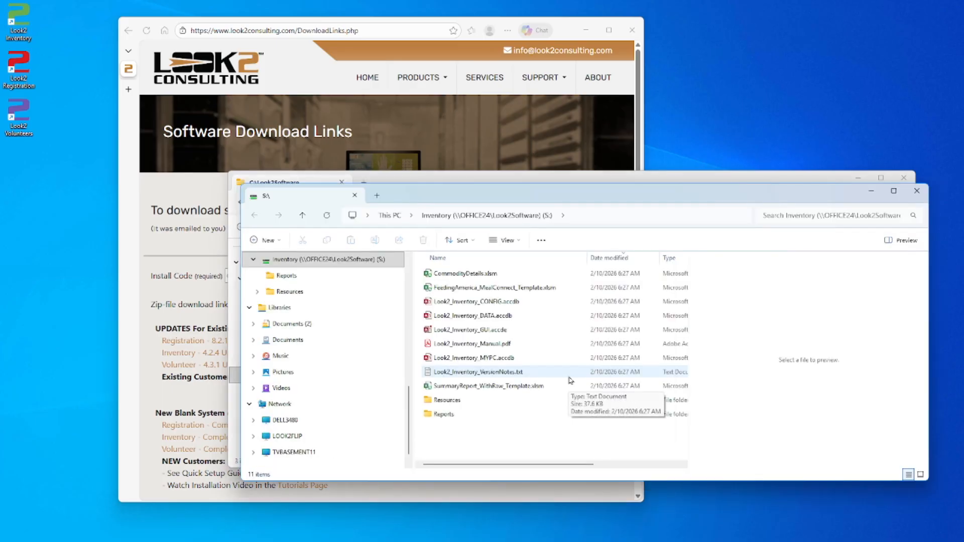
Close the mapped drive window, the Look2Software folder window and the download page
left_click(922, 195)
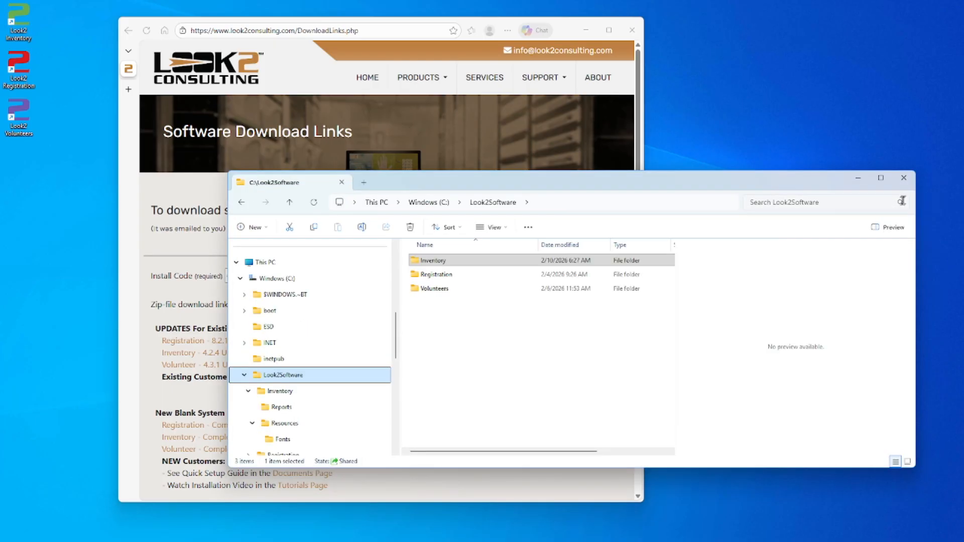
left_click(905, 179)
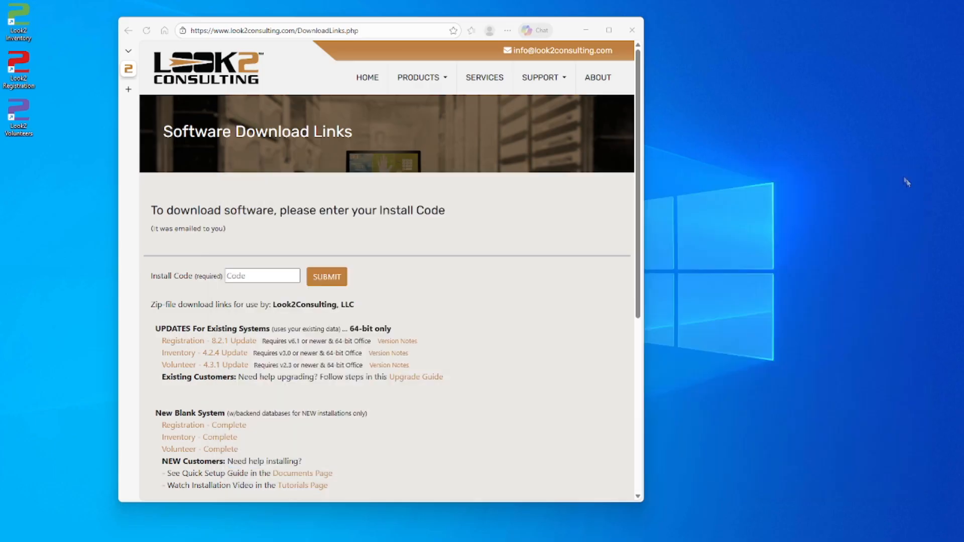
left_click(633, 31)
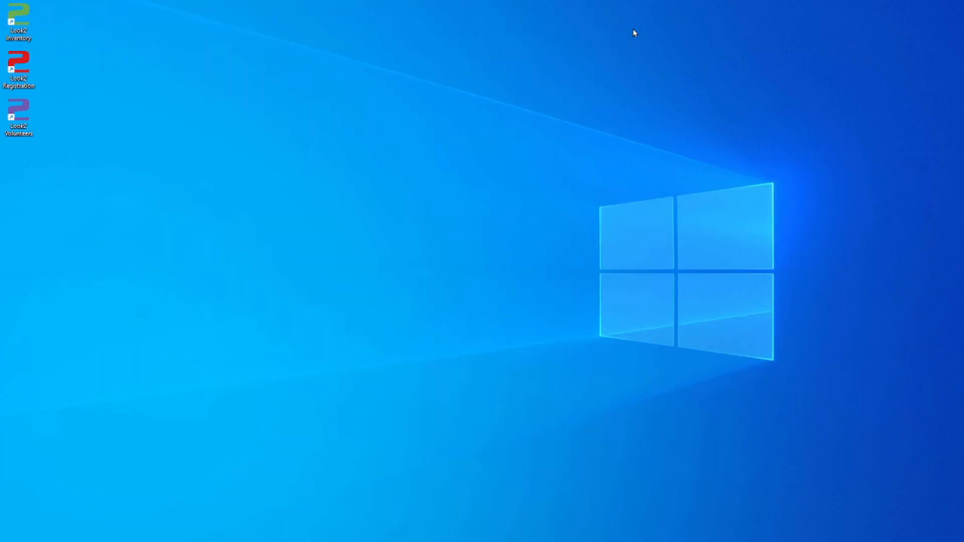
Launch Look2 Inventory from its desktop shortcut, allow the file to open, and enter the Admin Password for the administrator interface
double_click(18, 19)
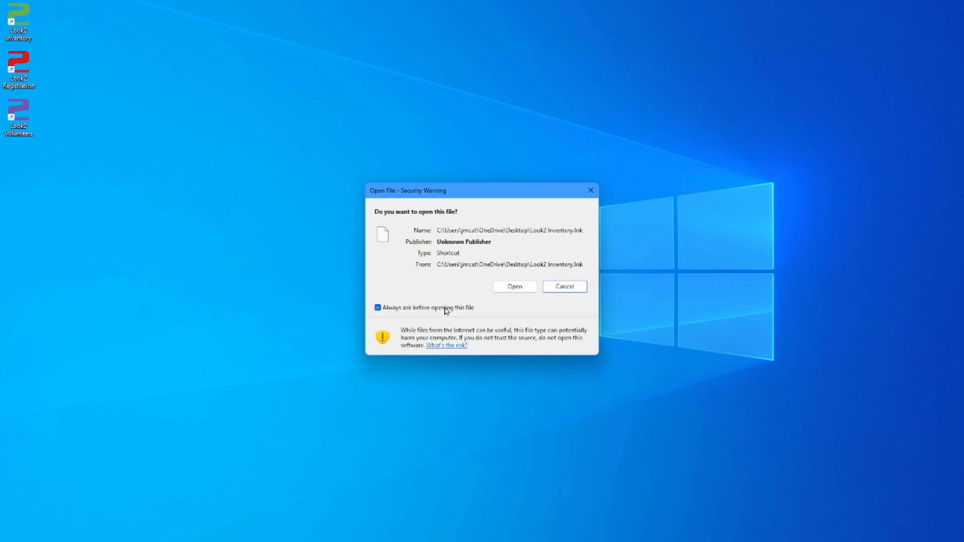
left_click(515, 287)
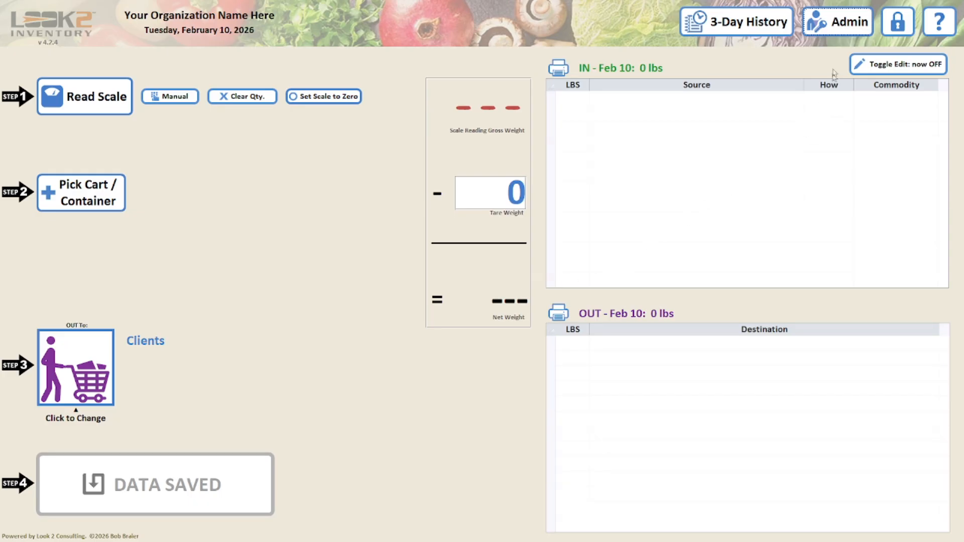
left_click(835, 33)
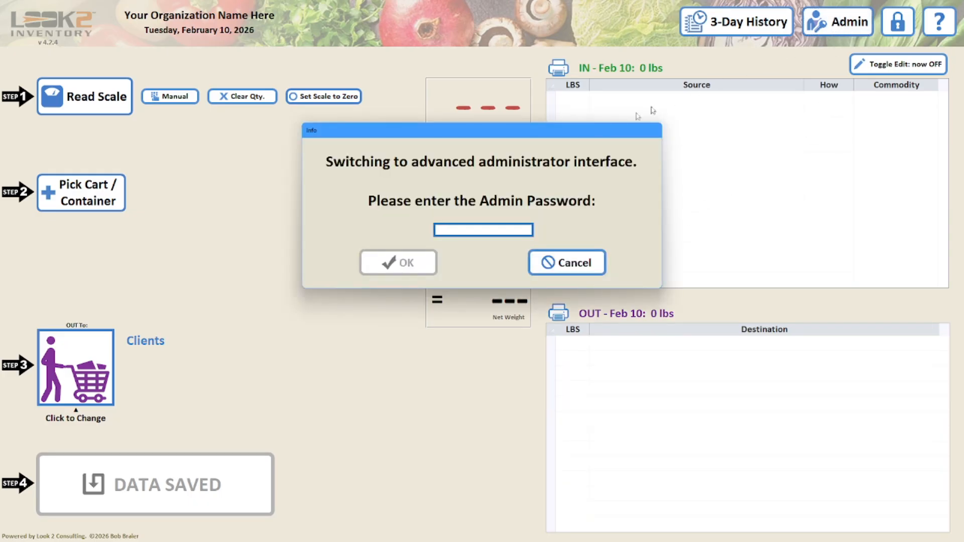
type("a")
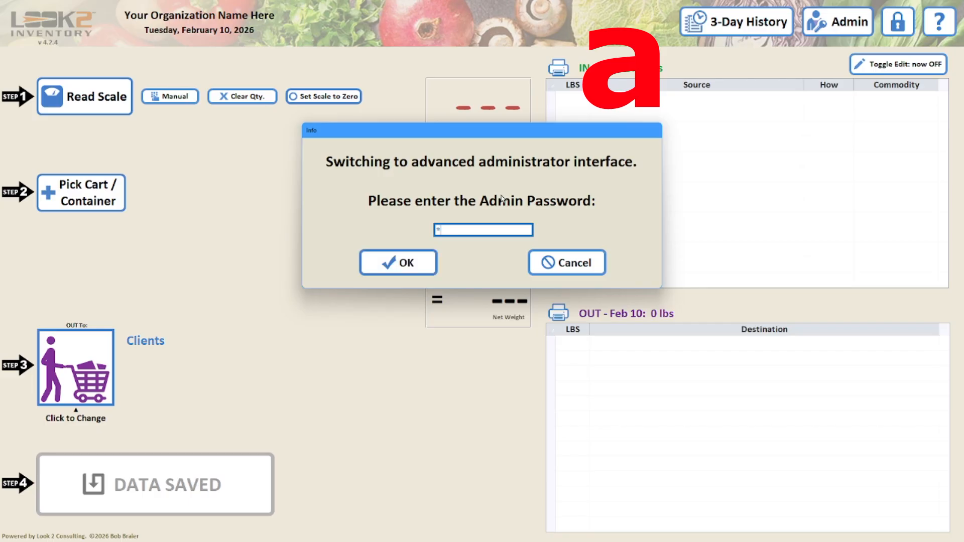
left_click(404, 262)
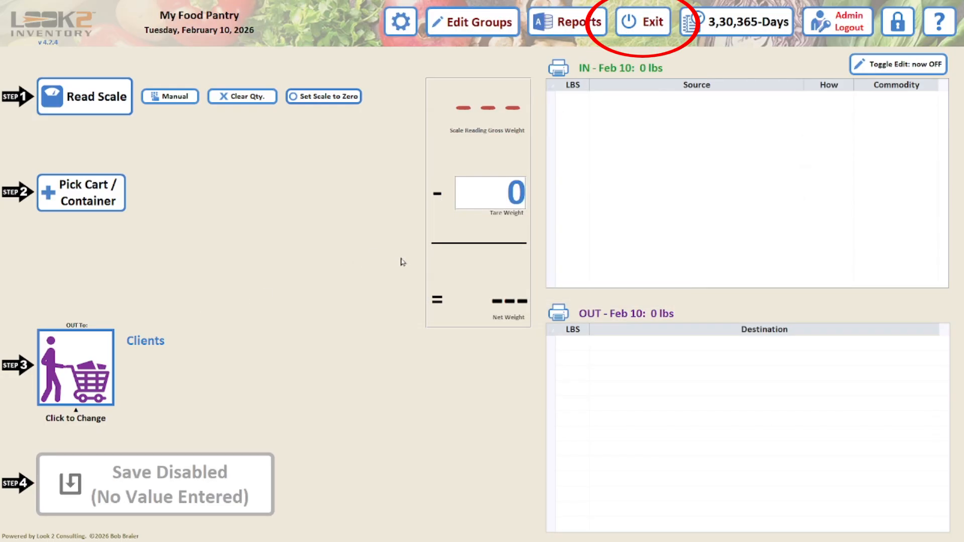
View the Snack Bin container's definition in the cart/container editor without changing it, and select the Hand Cart as the cart
left_click(111, 195)
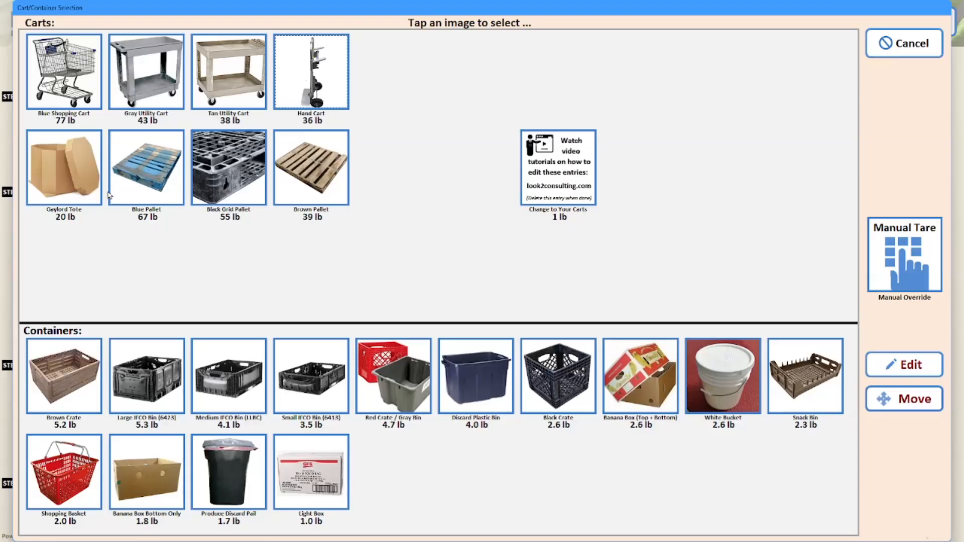
left_click(900, 366)
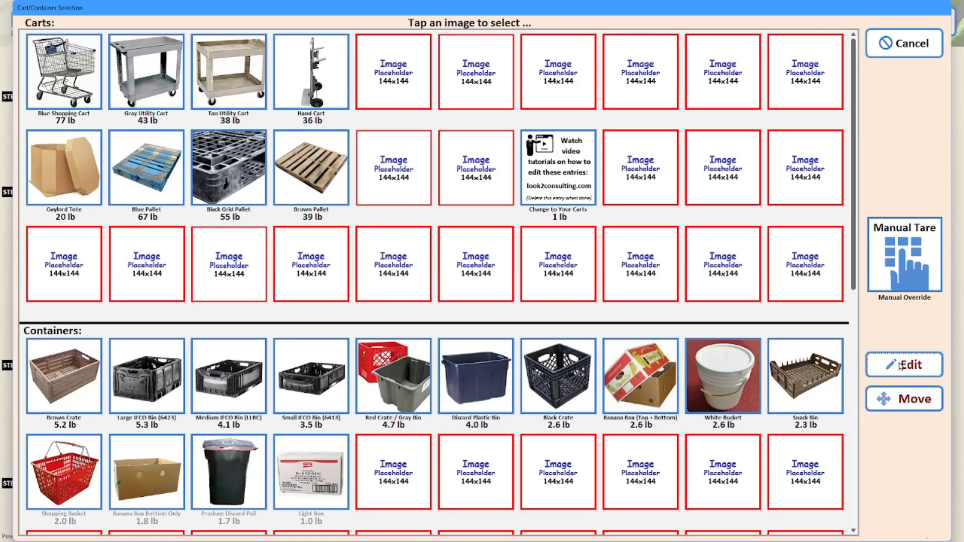
left_click(831, 362)
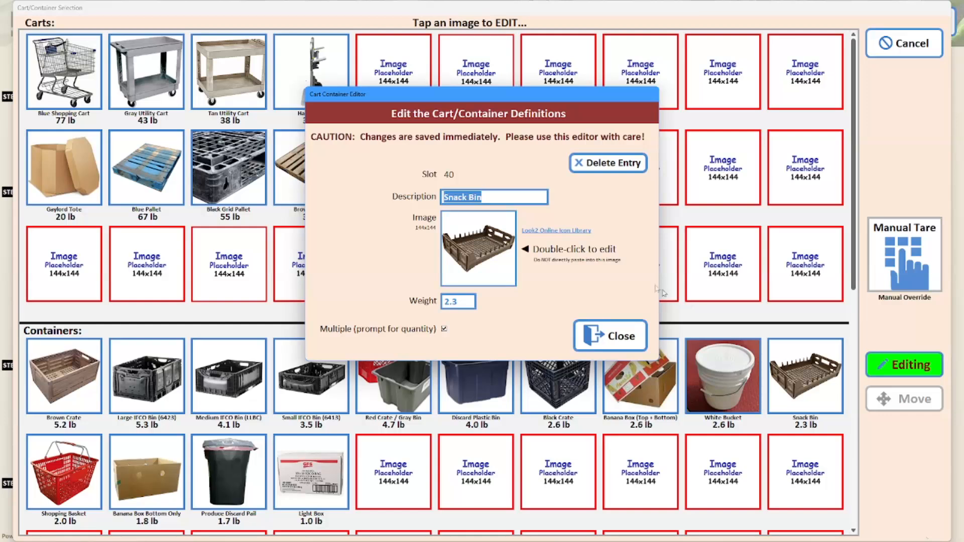
left_click(607, 333)
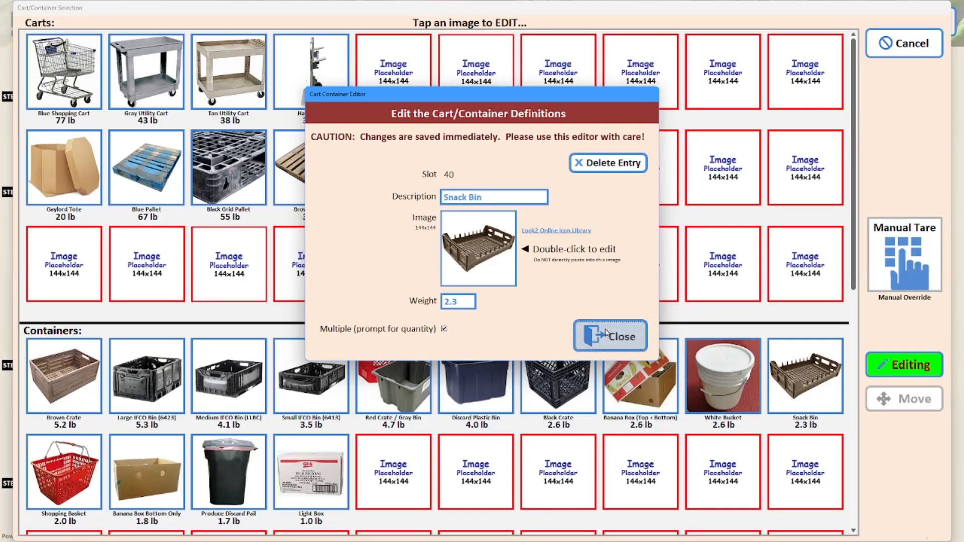
left_click(904, 365)
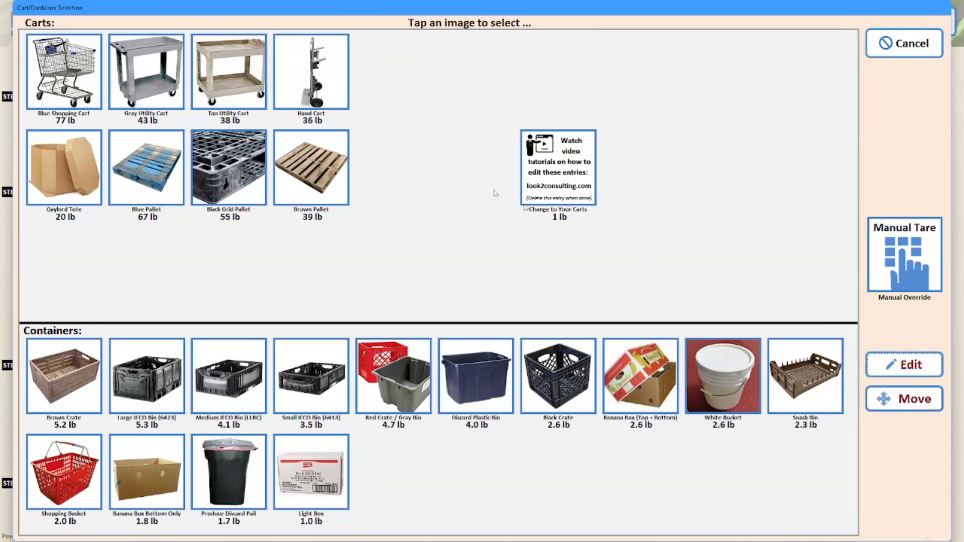
left_click(322, 77)
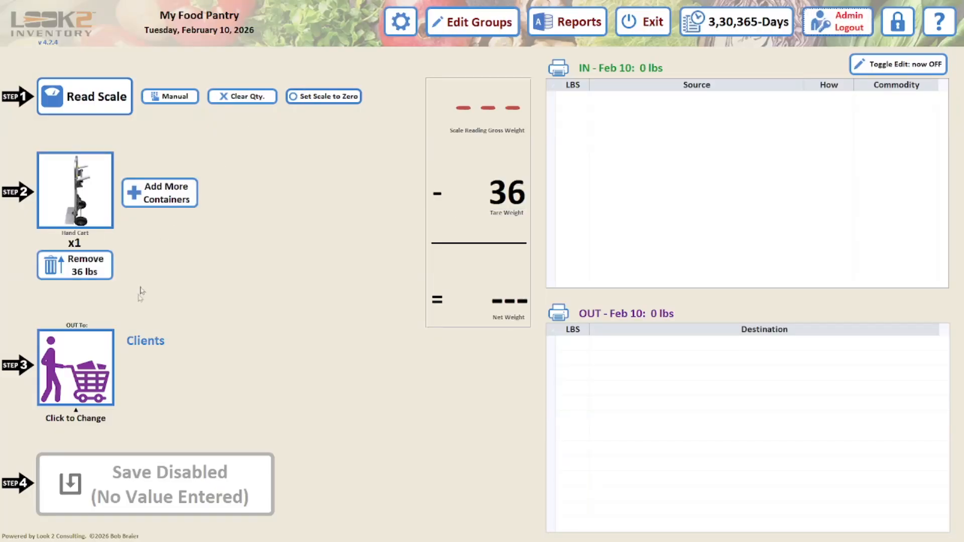
View the Aldi entry's IN/OUT definition without changing it, and select Pick-n-Save as the IN source with Bakery as the commodity and Donated
left_click(106, 349)
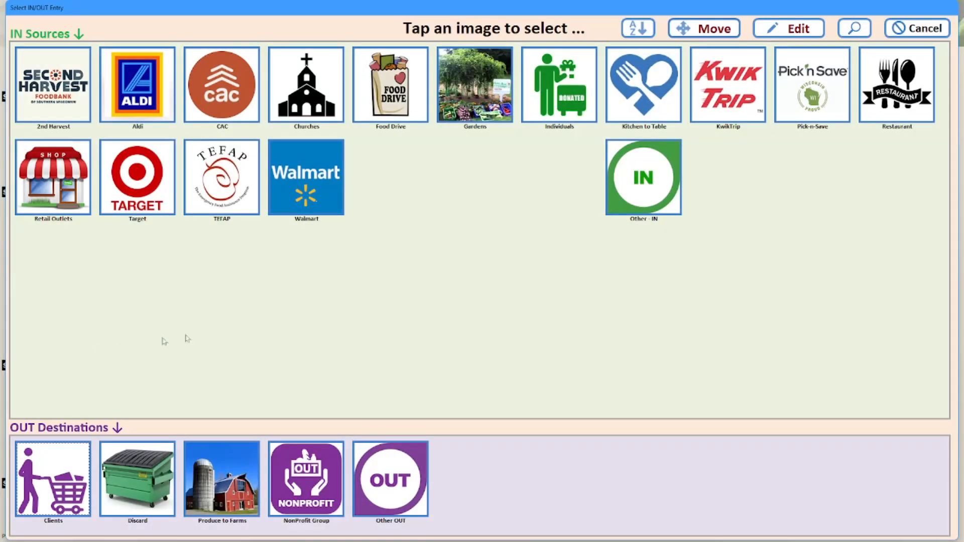
left_click(789, 29)
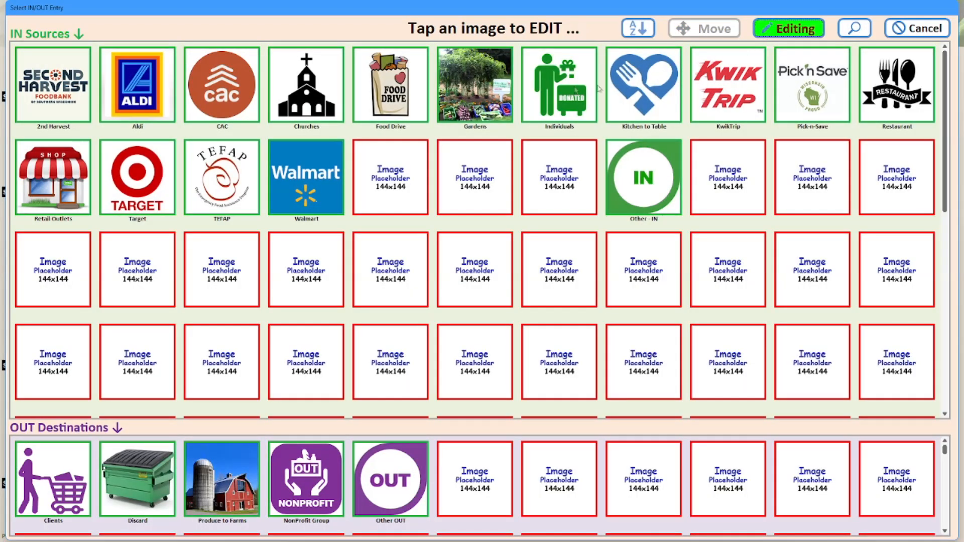
left_click(150, 97)
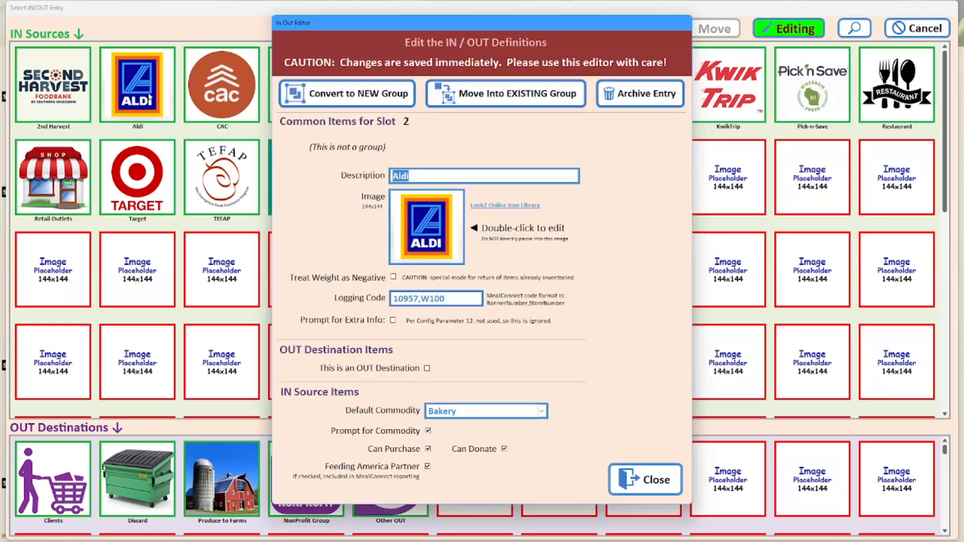
left_click(638, 479)
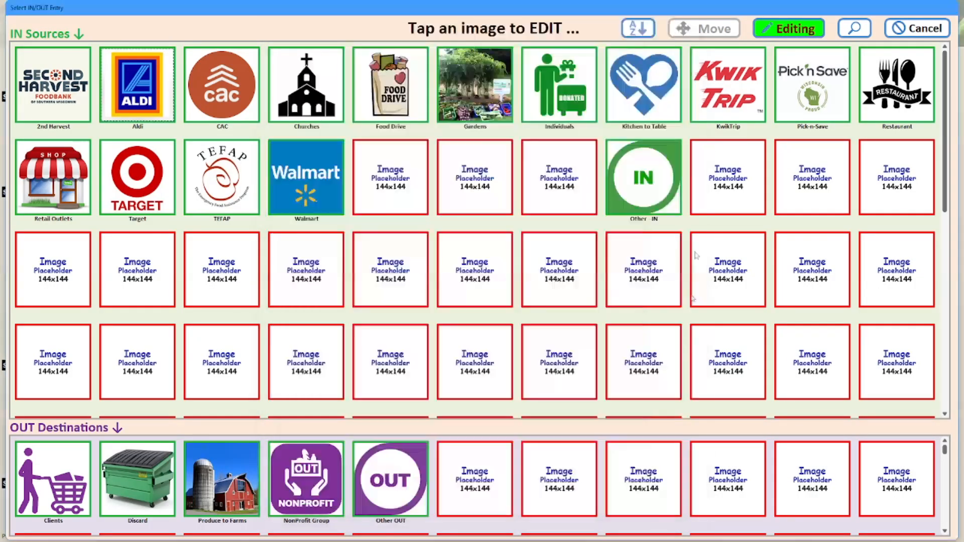
left_click(788, 29)
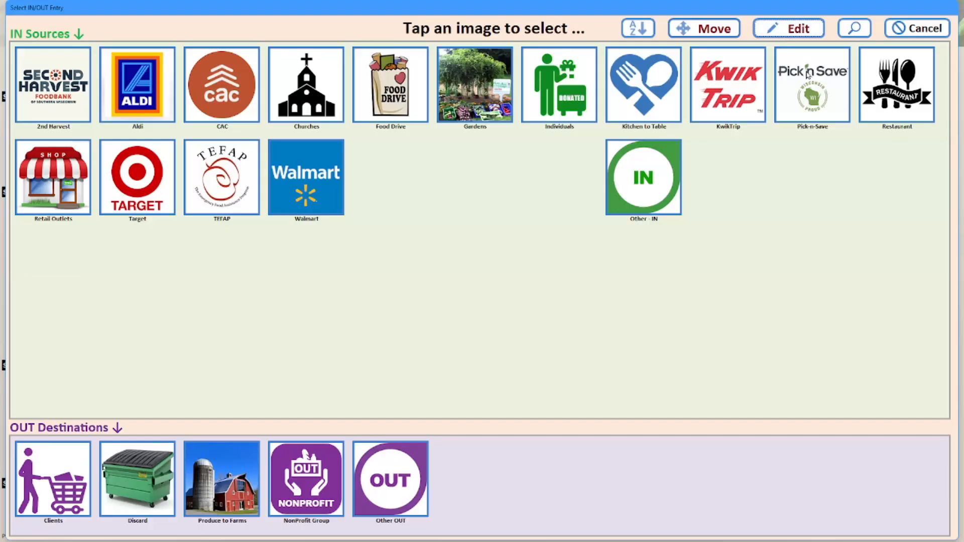
left_click(808, 74)
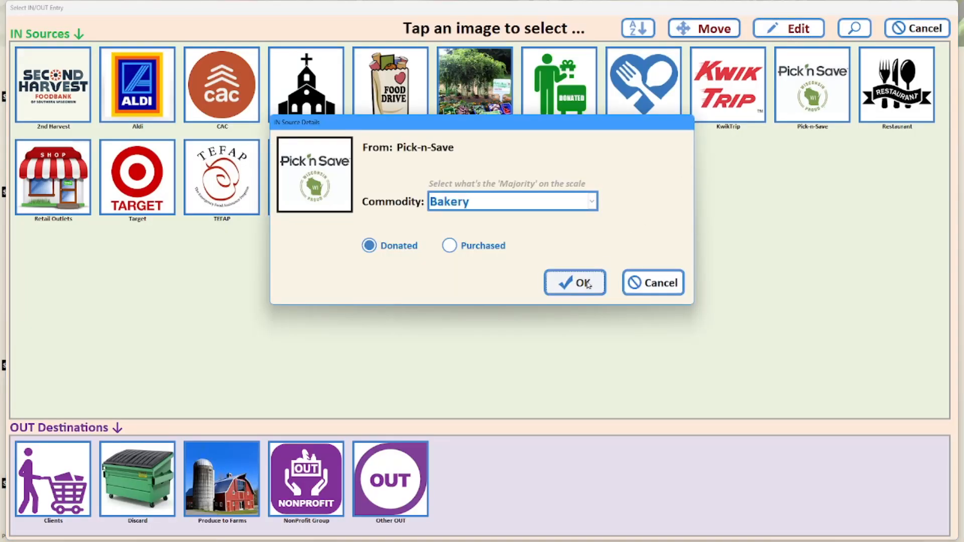
left_click(583, 283)
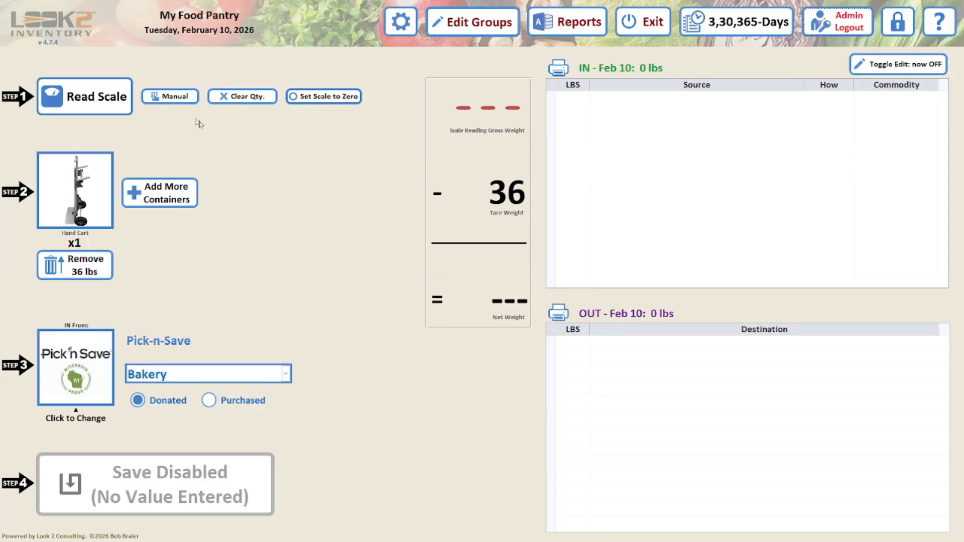
Enter a gross weight of 77 lbs manually and save the inventory record
left_click(175, 97)
left_click(435, 216)
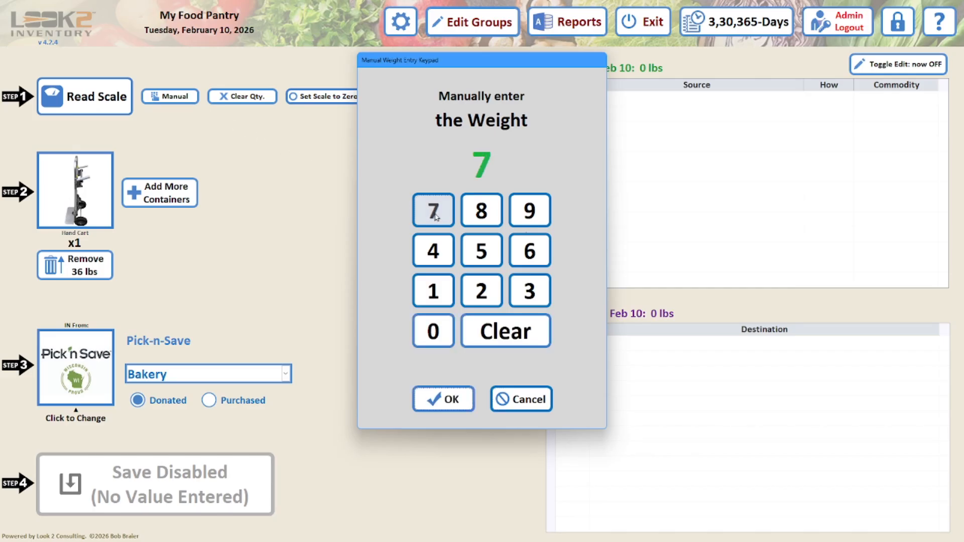
left_click(435, 217)
left_click(444, 398)
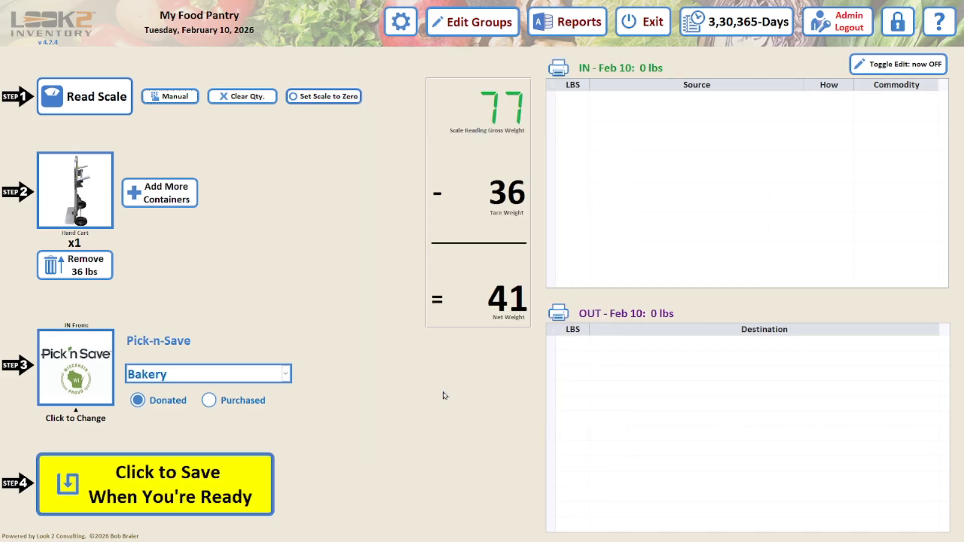
left_click(199, 466)
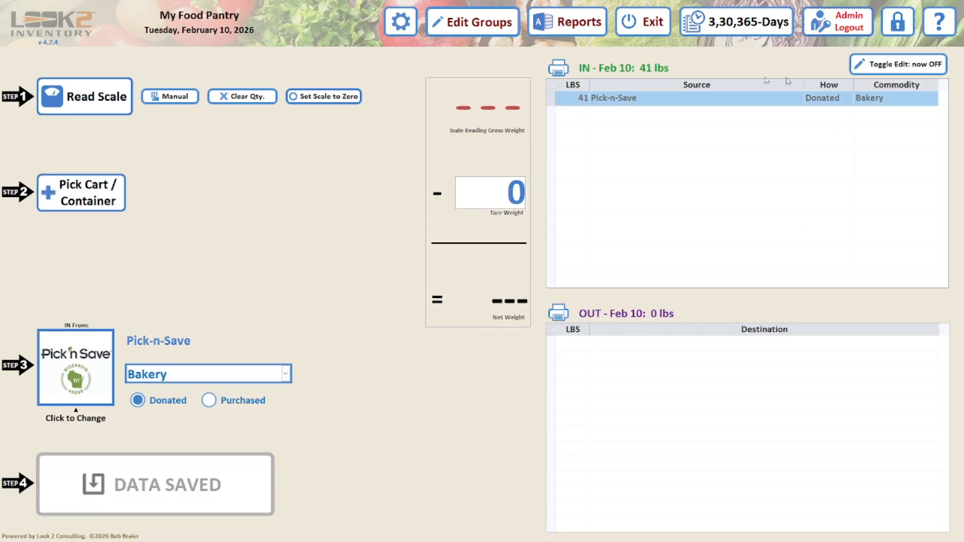
Open the system settings, view and cancel the scale communication quick-setup, and switch the tracked data type to Quantity and back to Weight
left_click(401, 23)
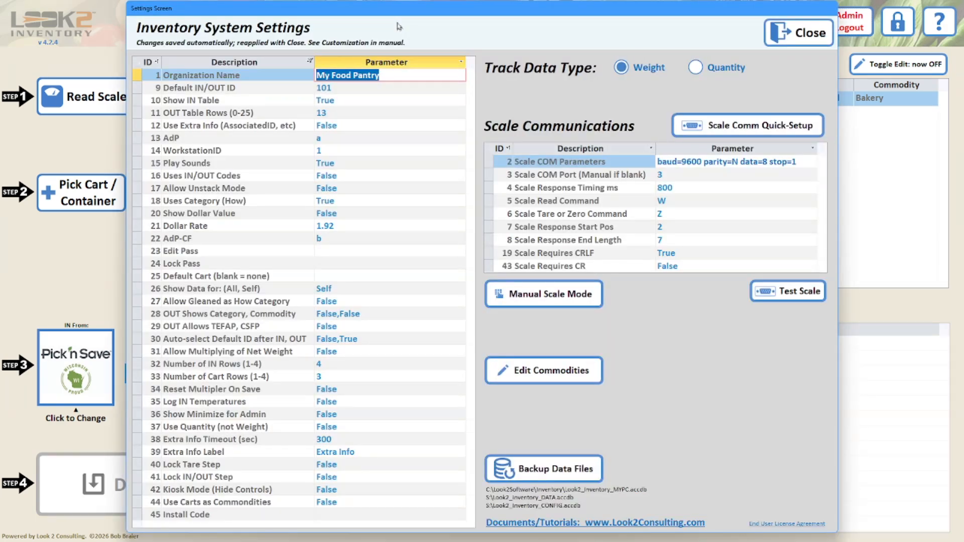
left_click(746, 125)
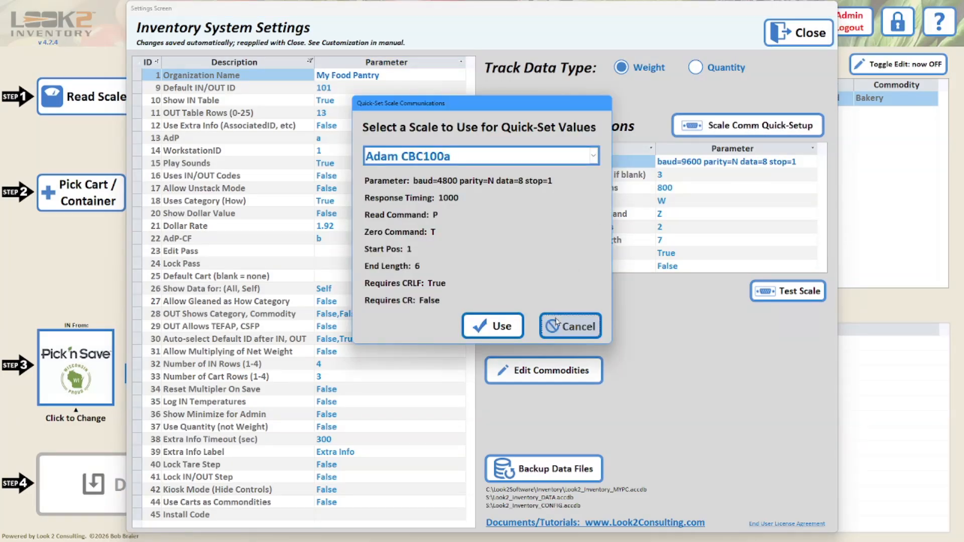
left_click(556, 323)
left_click(696, 69)
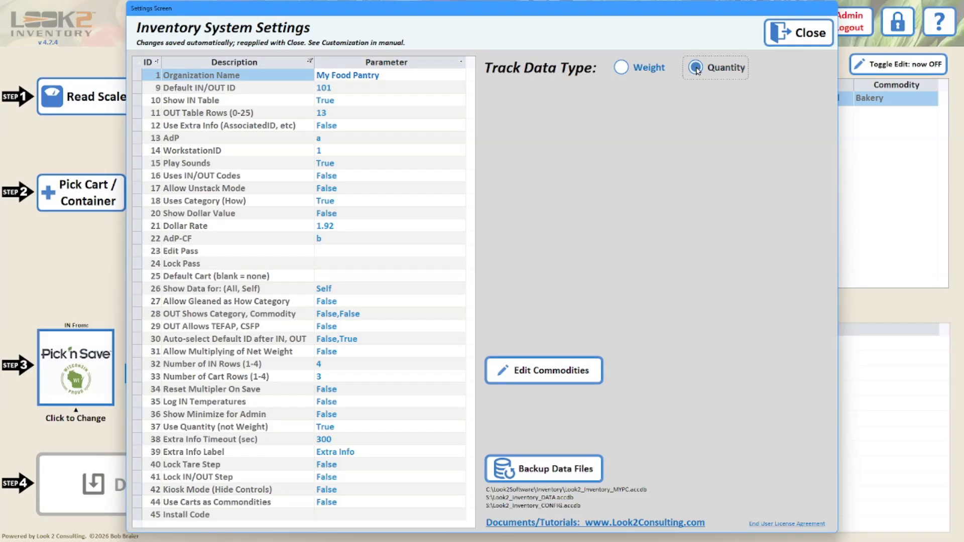
left_click(620, 70)
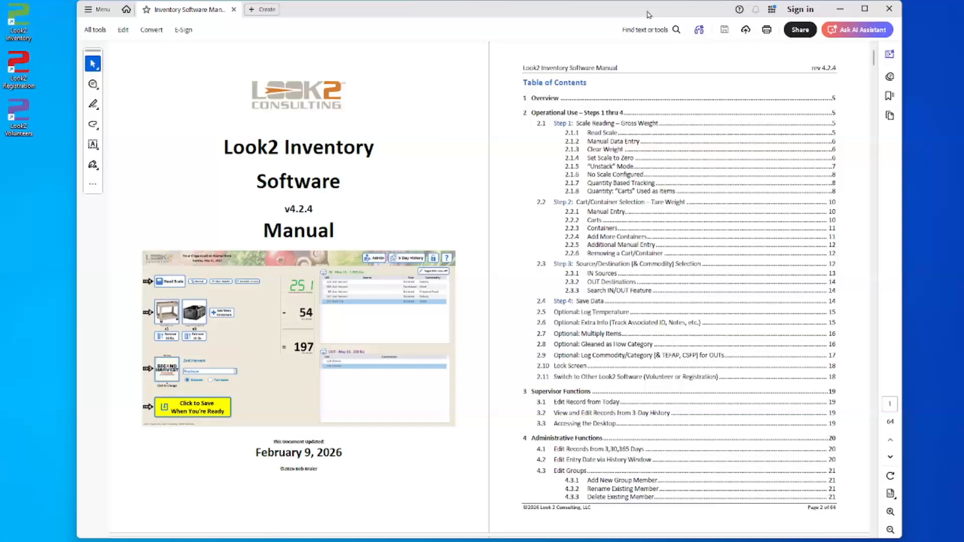
Page through the Look2 Inventory Software Manual in the PDF viewer, from the table of contents to the Trend report section
key("Page_Down")
key("Page_Down")
key("Page_Down")
key("Page_Down")
key("Page_Down")
key("Page_Down")
key("Page_Down")
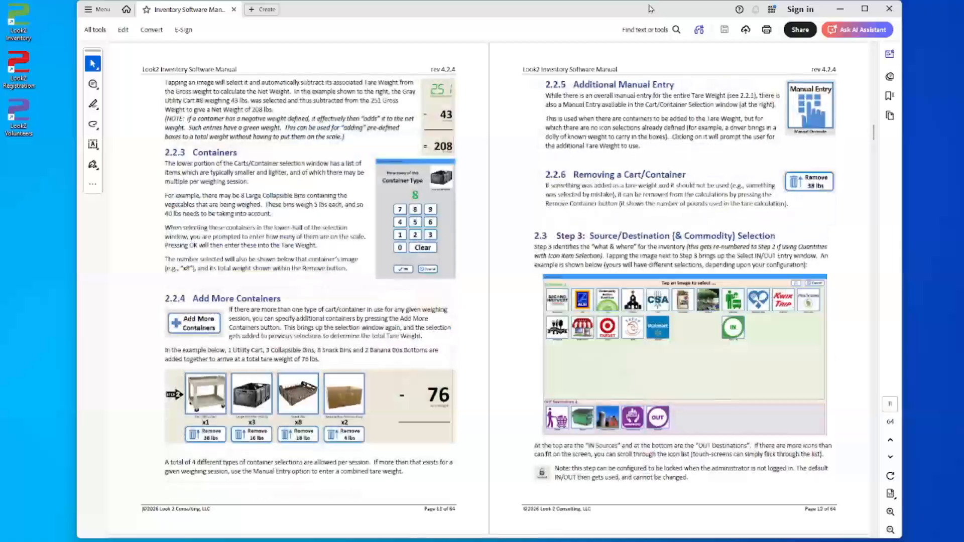
key("Page_Down")
key("Page_Down")
key("Page_Down")
key("Page_Down")
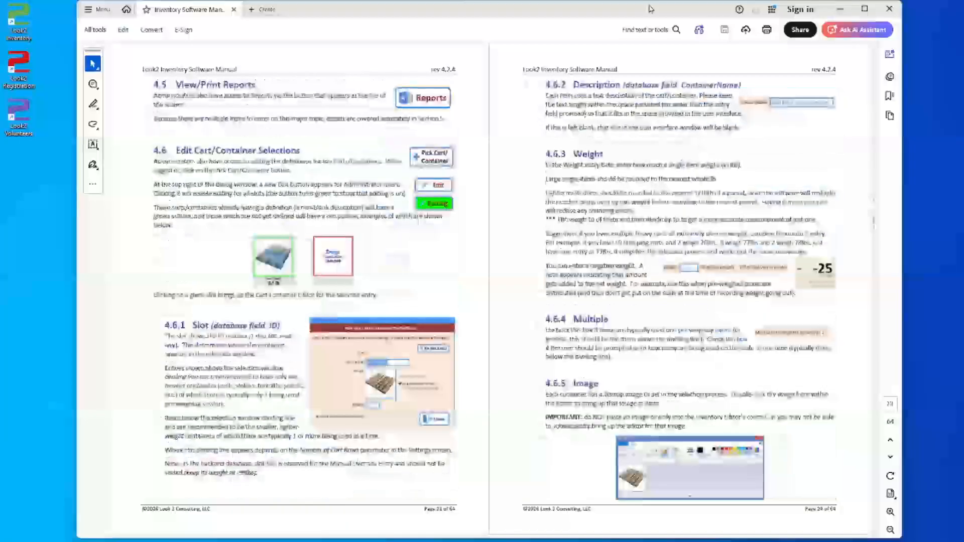
key("Page_Down")
key("Page_Down")
key("Page_Down")
key("Page_Down")
key("Page_Down")
key("Page_Down")
key("Page_Down")
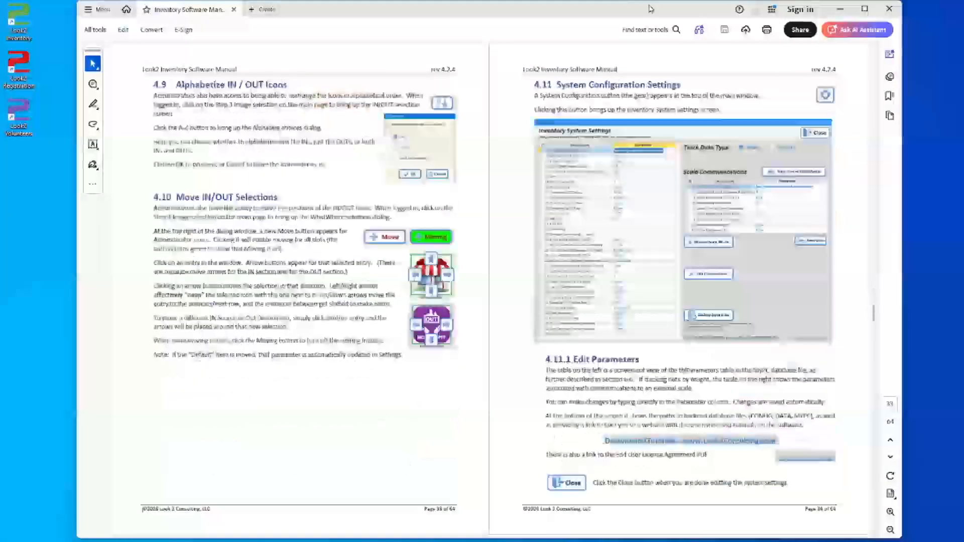
key("Page_Down")
key("Page_Down")
key("Page_Down")
key("Page_Down")
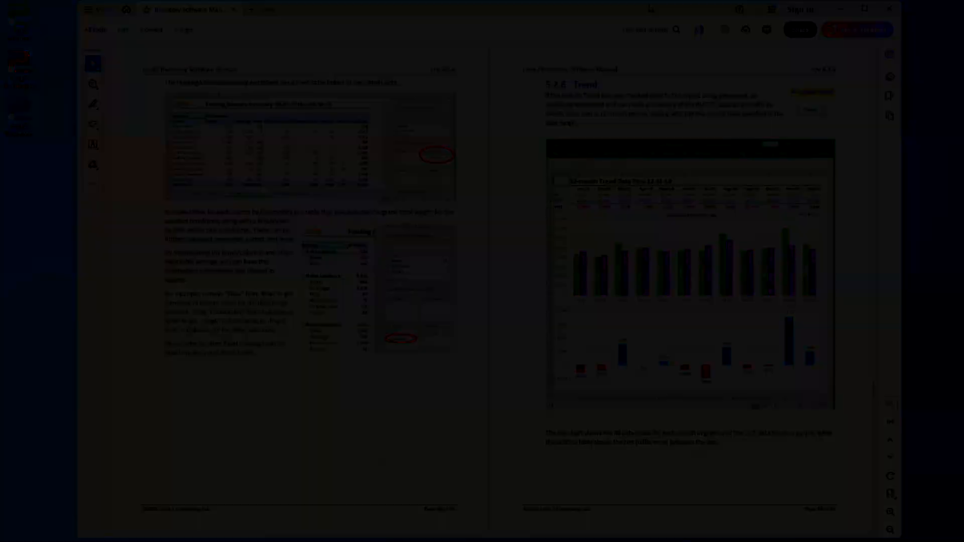